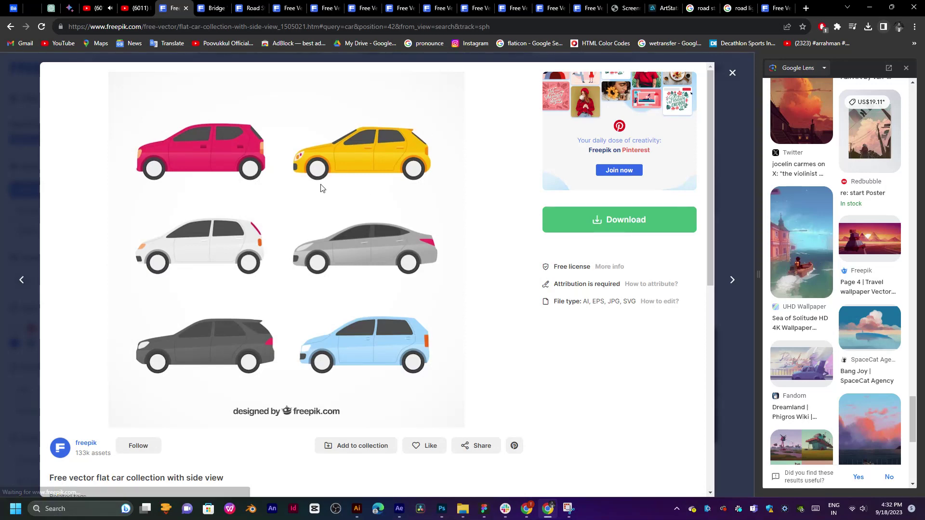
# Step: Close the car collection preview and filter the car vectors to orange
pyautogui.scroll(-7, 368, 341)
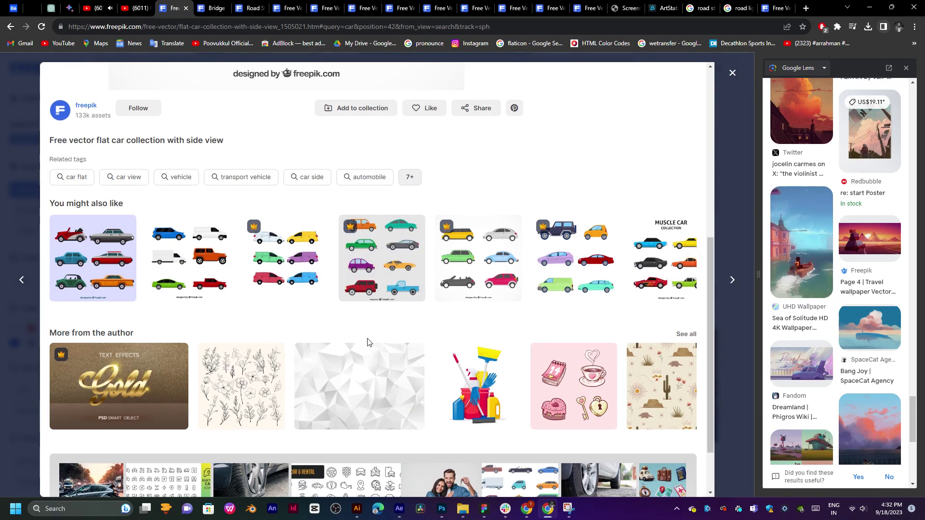
pyautogui.scroll(7, 368, 341)
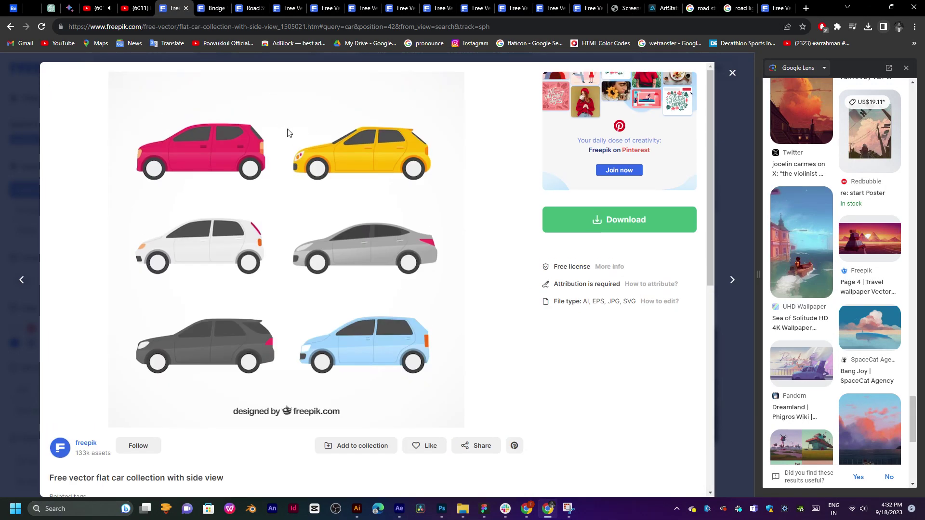
pyautogui.click(732, 72)
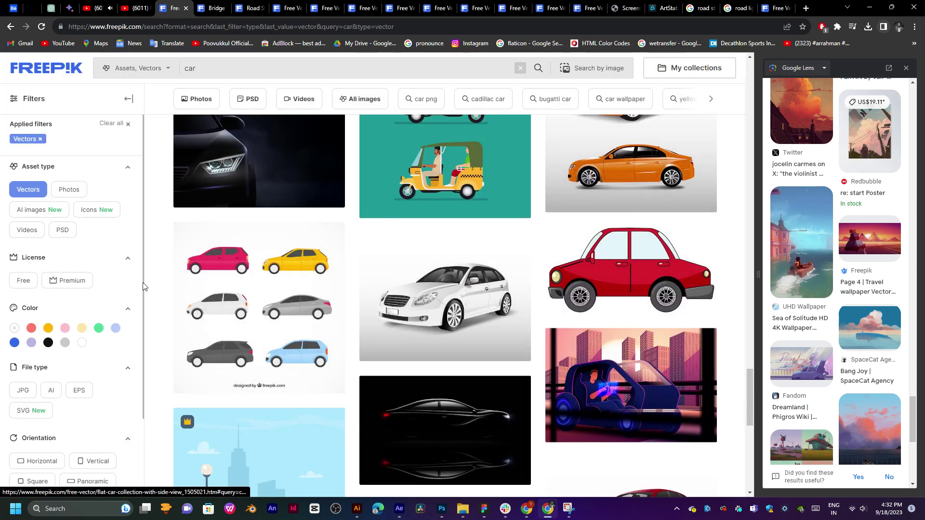
pyautogui.click(47, 328)
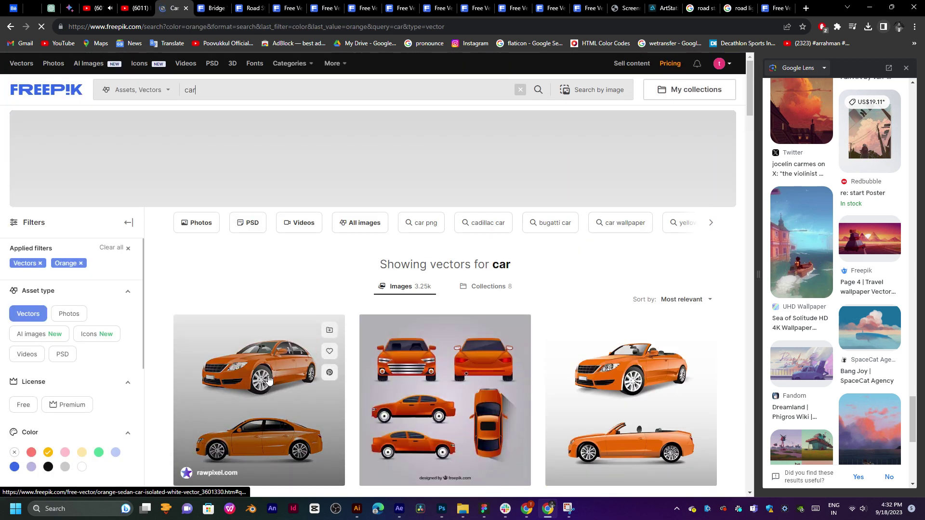
# Step: Browse the orange car vector results, ending on free 'car png' vectors
pyautogui.scroll(-5, 268, 382)
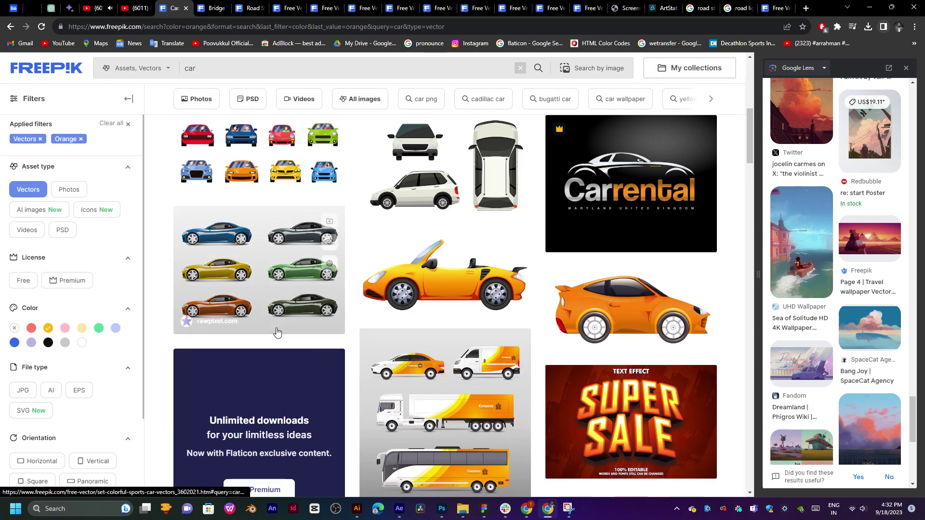
pyautogui.moveTo(444, 411)
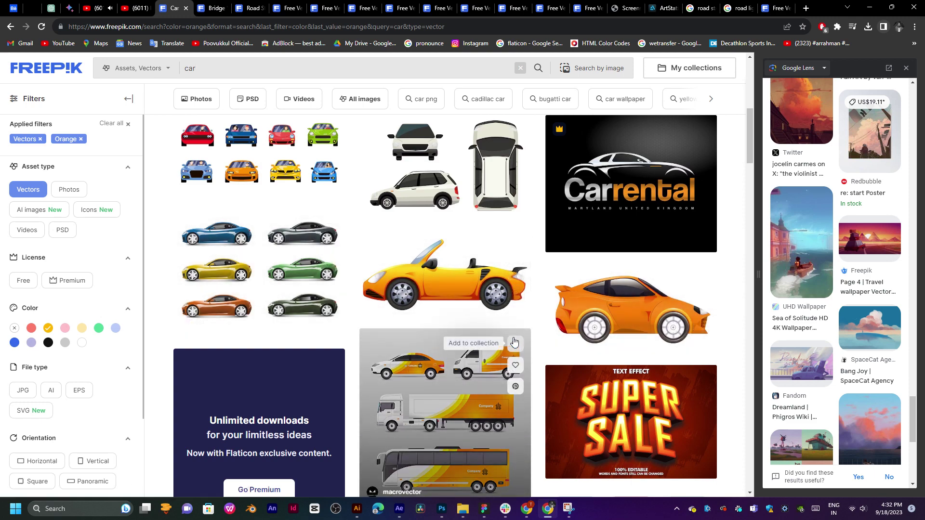
pyautogui.scroll(-5, 554, 346)
pyautogui.scroll(-5, 514, 341)
pyautogui.scroll(-5, 514, 341)
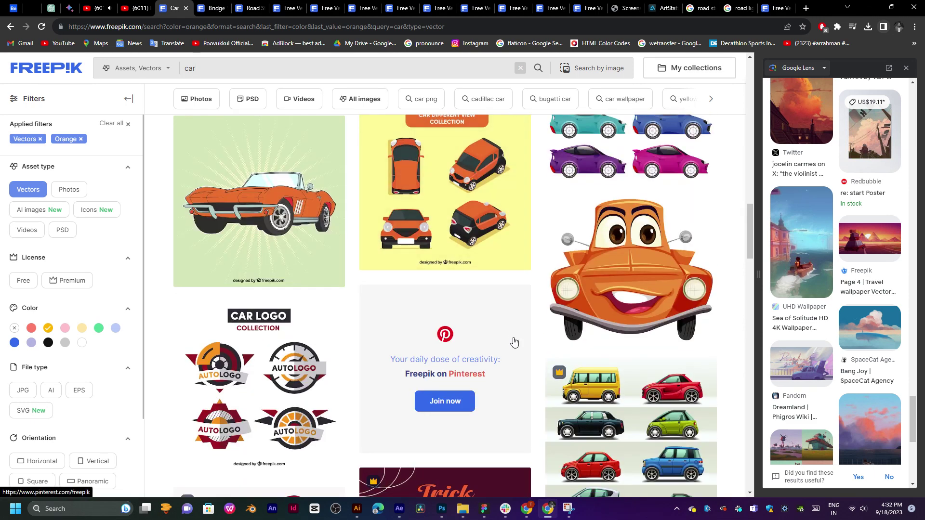
pyautogui.scroll(2, 514, 341)
pyautogui.scroll(3, 514, 341)
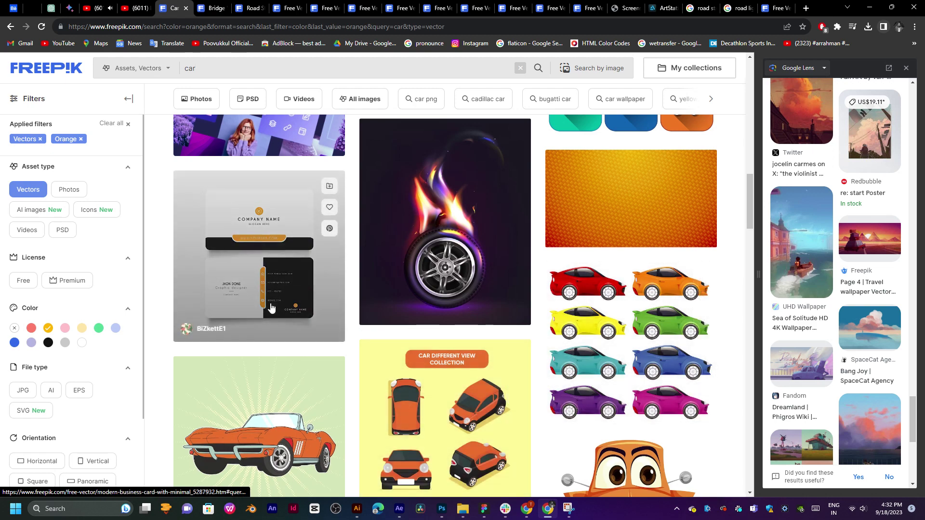
pyautogui.scroll(-6, 271, 307)
pyautogui.scroll(-3, 278, 300)
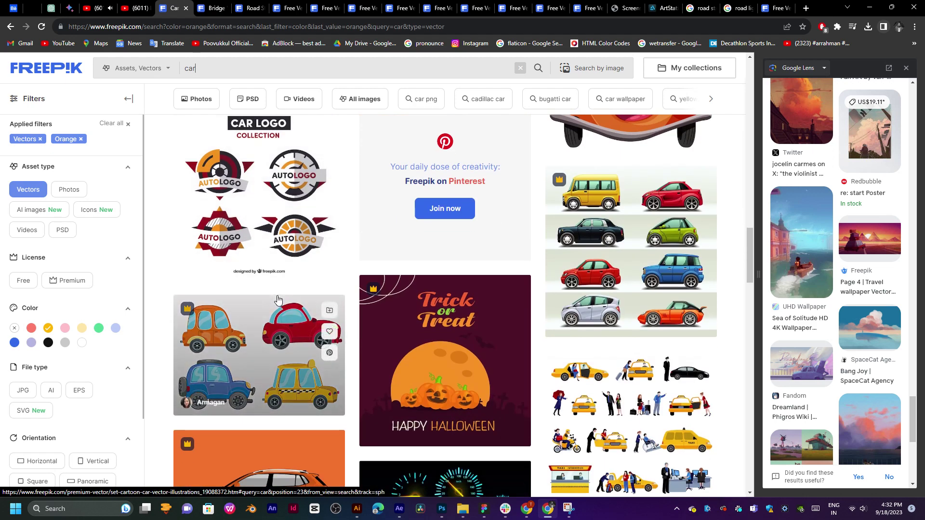
pyautogui.scroll(-5, 278, 300)
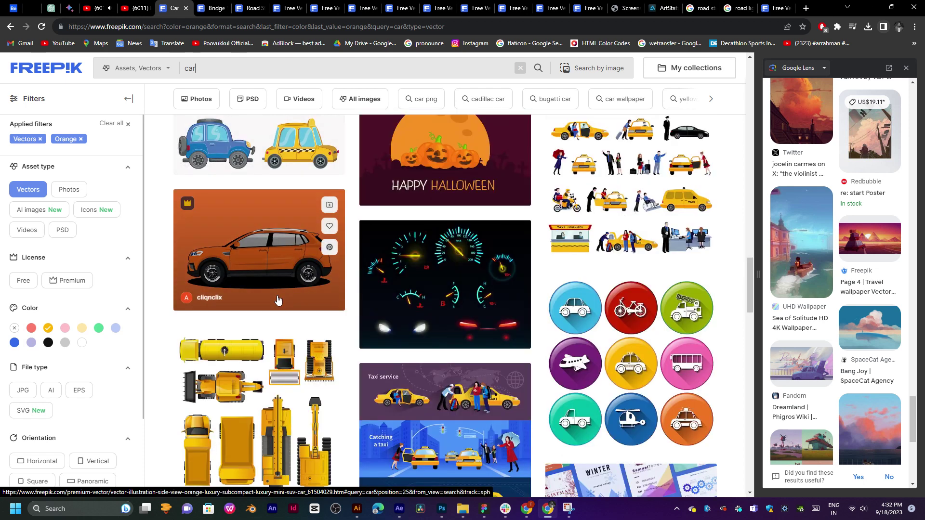
pyautogui.scroll(-6, 278, 300)
pyautogui.scroll(3, 278, 300)
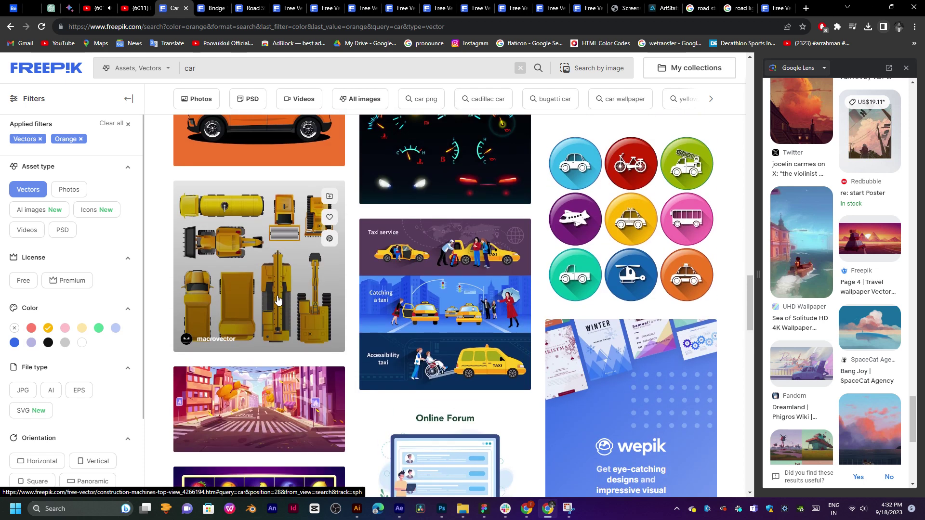
pyautogui.scroll(-6, 278, 300)
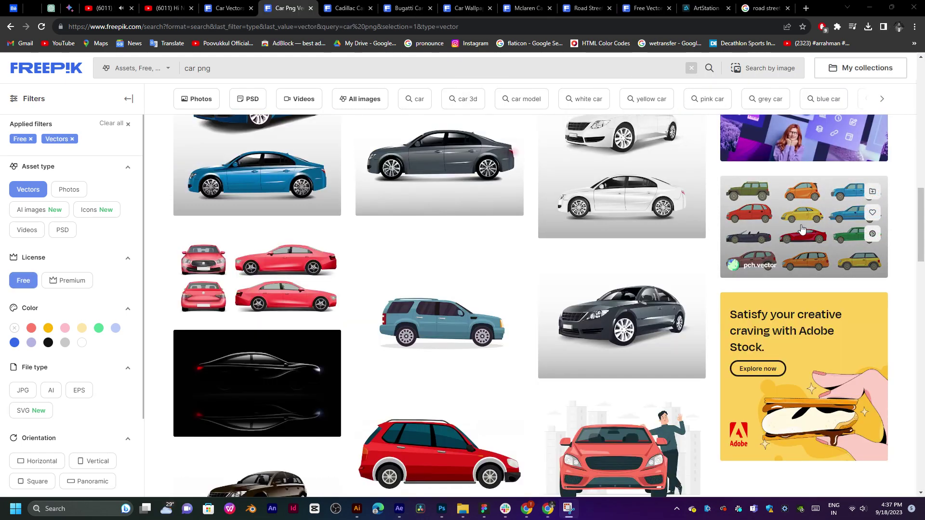
# Step: Open the free automobiles models icon collection and save its zip download
pyautogui.click(802, 229)
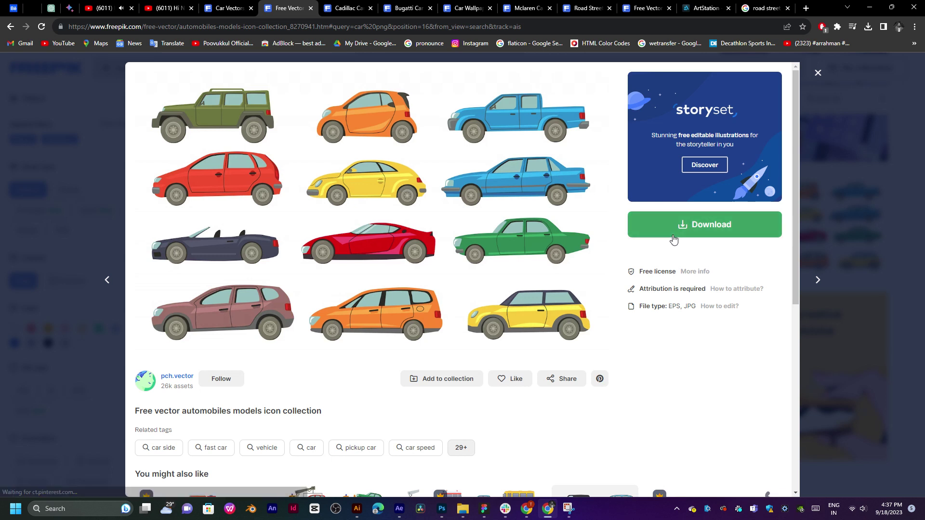
pyautogui.click(644, 235)
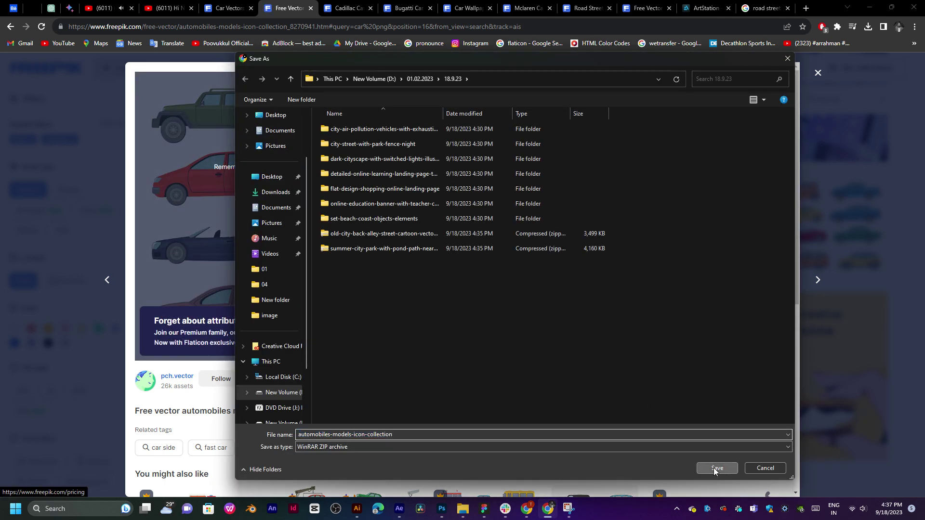
pyautogui.click(713, 468)
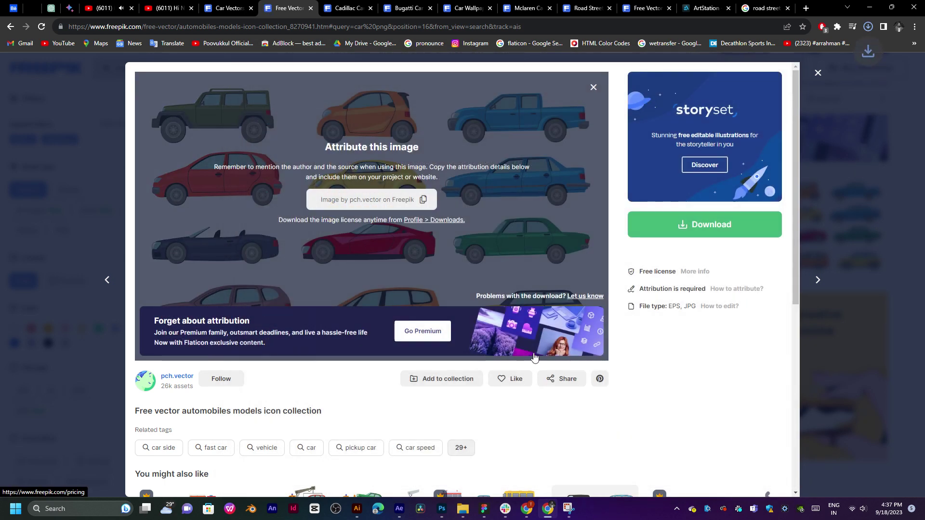
# Step: Extract the three downloaded zips into separate folders with WinRAR, then open summer-city-park
pyautogui.click(838, 46)
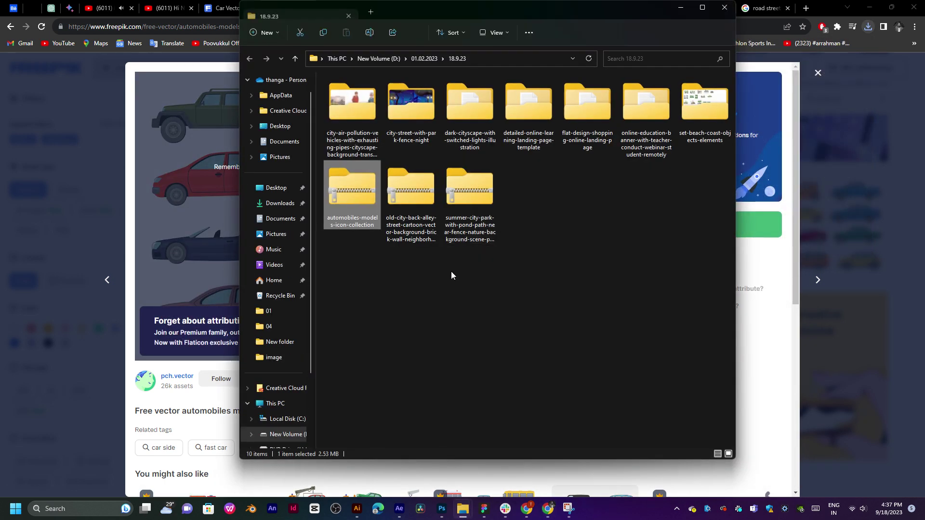
pyautogui.moveTo(526, 242); pyautogui.dragTo(346, 201)
pyautogui.rightClick(356, 185)
pyautogui.moveTo(389, 343)
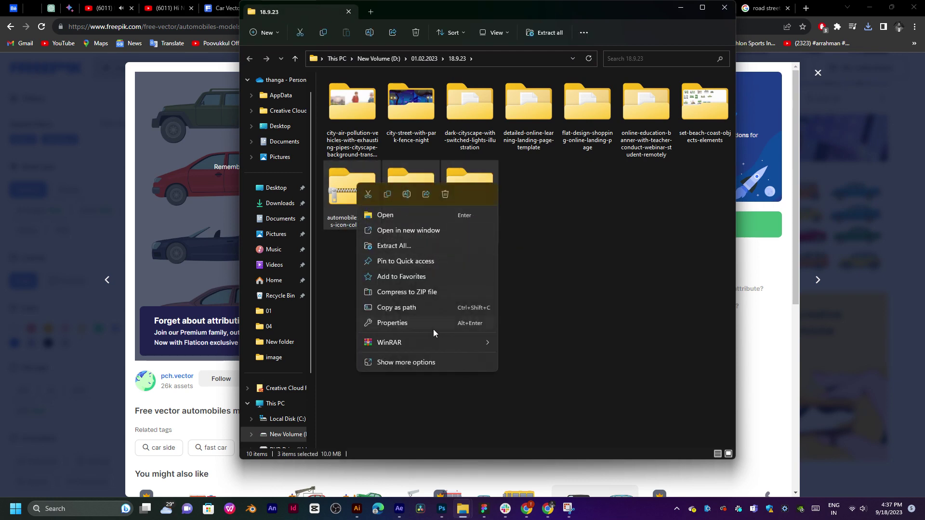
pyautogui.click(544, 452)
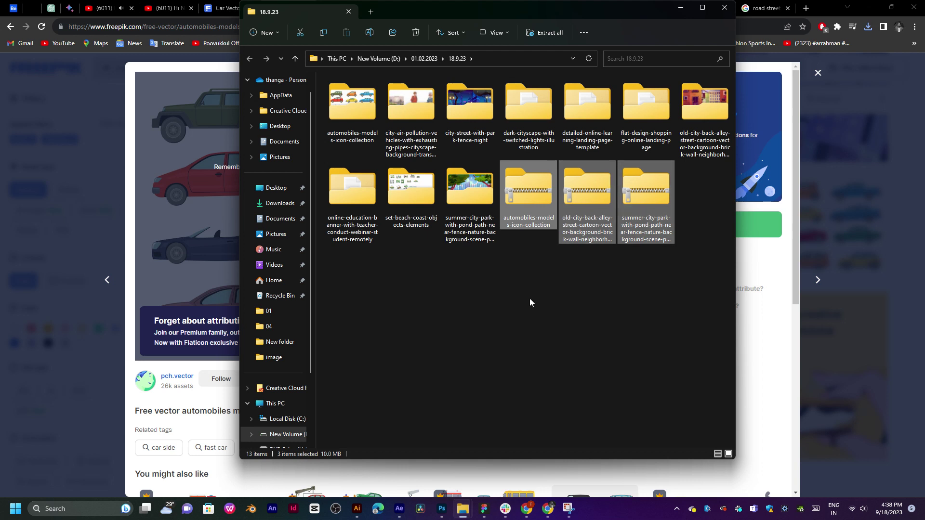
pyautogui.click(469, 193)
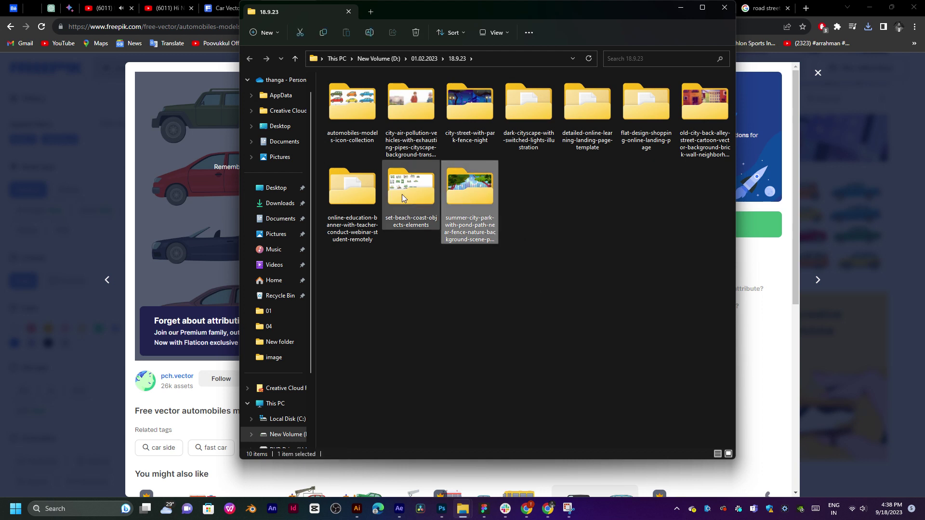
pyautogui.doubleClick(452, 194)
# Step: Fit the park artwork in view and select its clip group
pyautogui.hotkey('alt', 'Tab')
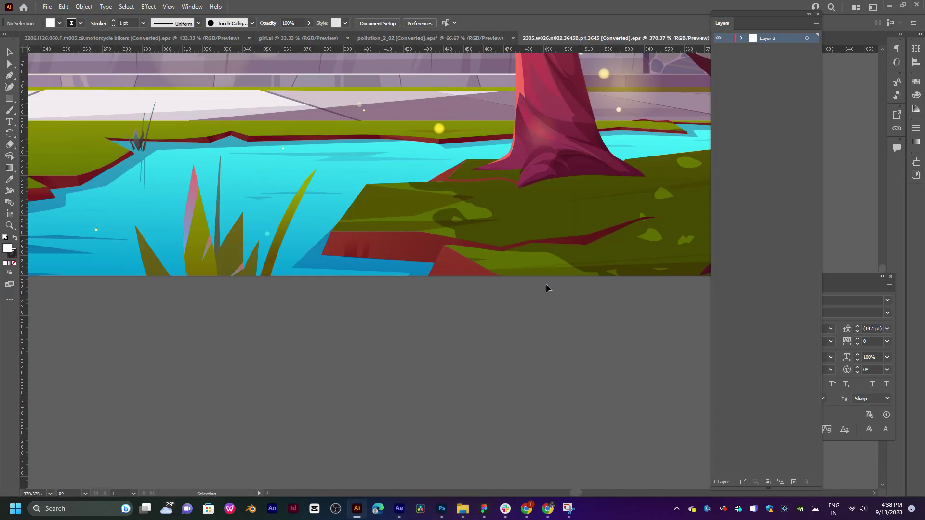
pyautogui.scroll(3, 452, 265)
pyautogui.hotkey('ctrl', '0')
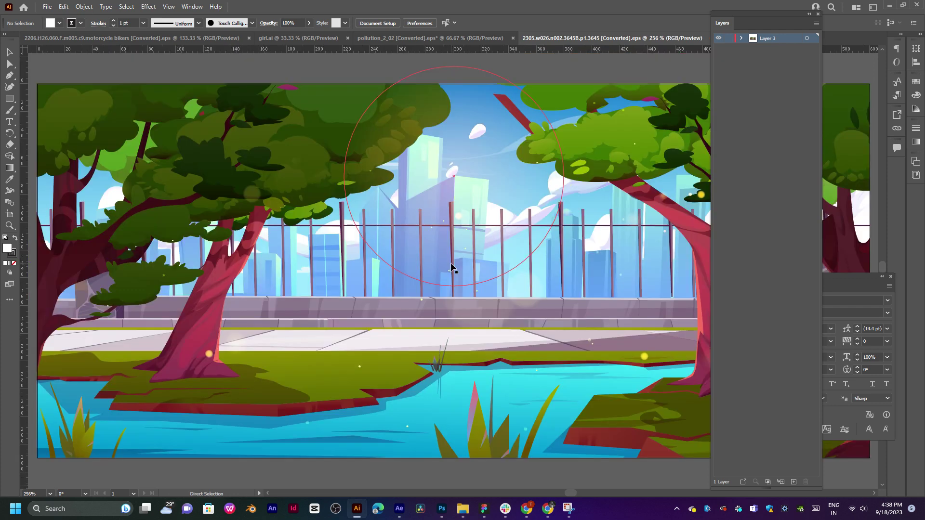
pyautogui.click(488, 266)
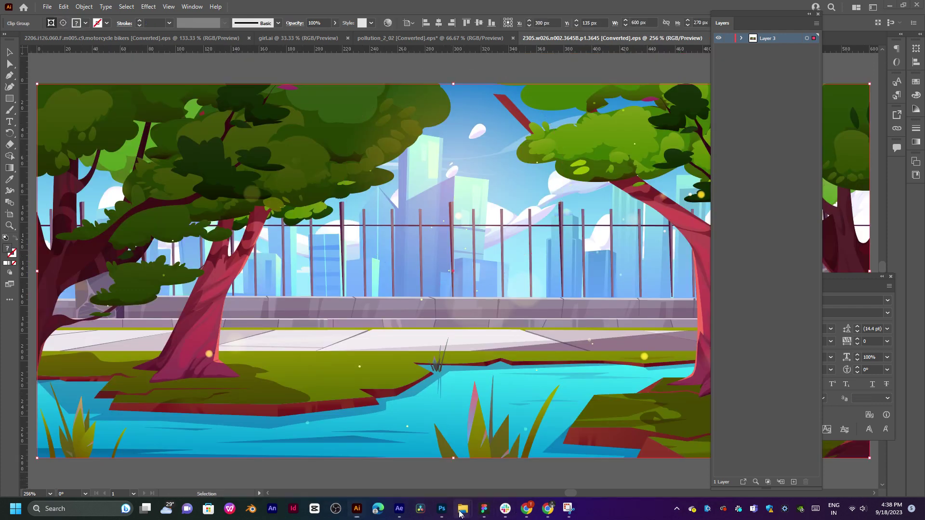
pyautogui.moveTo(463, 509)
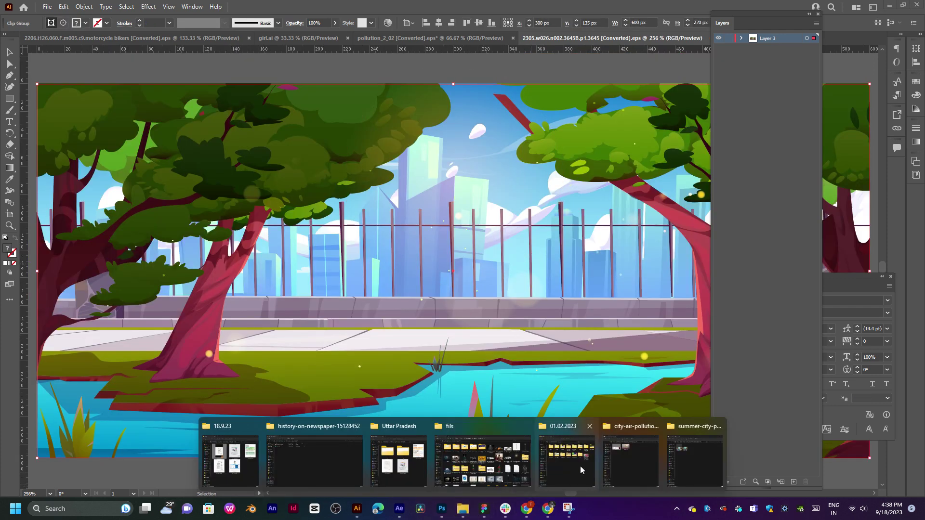
# Step: Open the first artwork in set-beach-coast-objects-elements, keeping 9-slice scaling
pyautogui.click(580, 467)
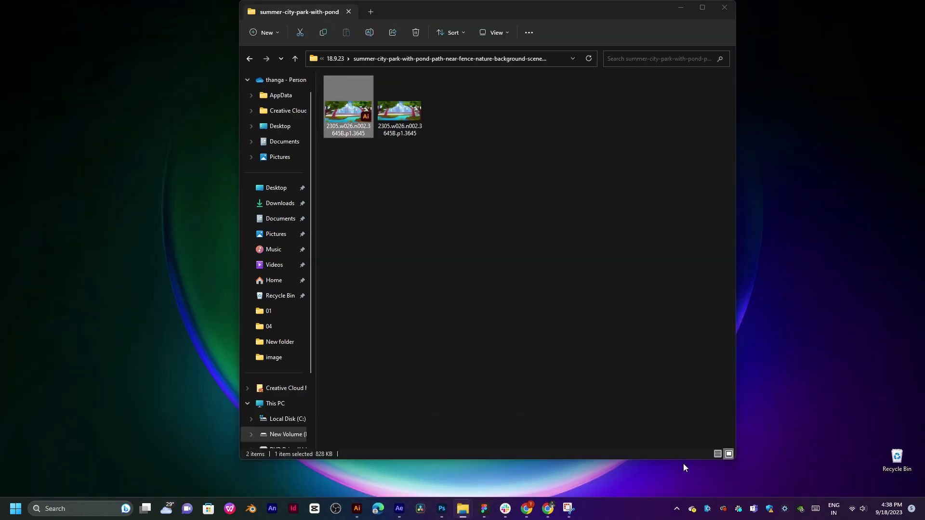
pyautogui.click(683, 467)
pyautogui.hotkey('alt', 'Up')
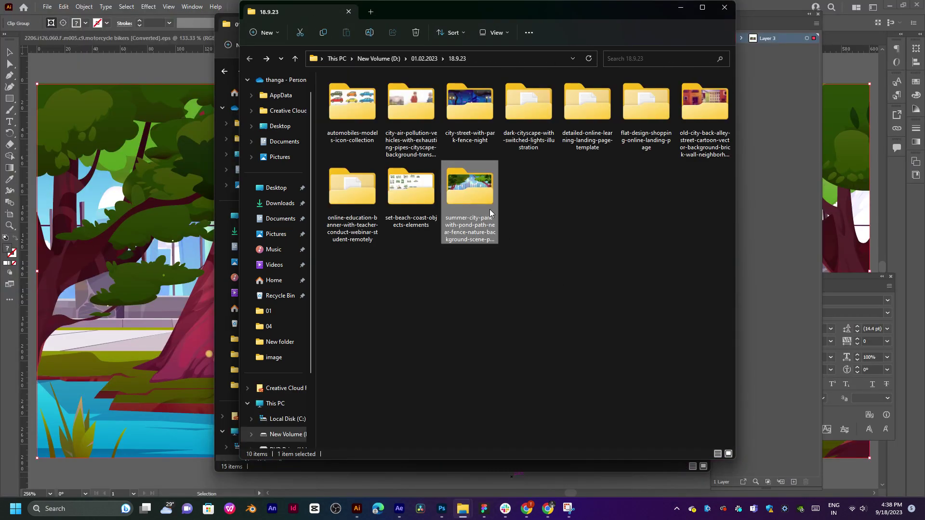
pyautogui.doubleClick(394, 186)
pyautogui.doubleClick(356, 109)
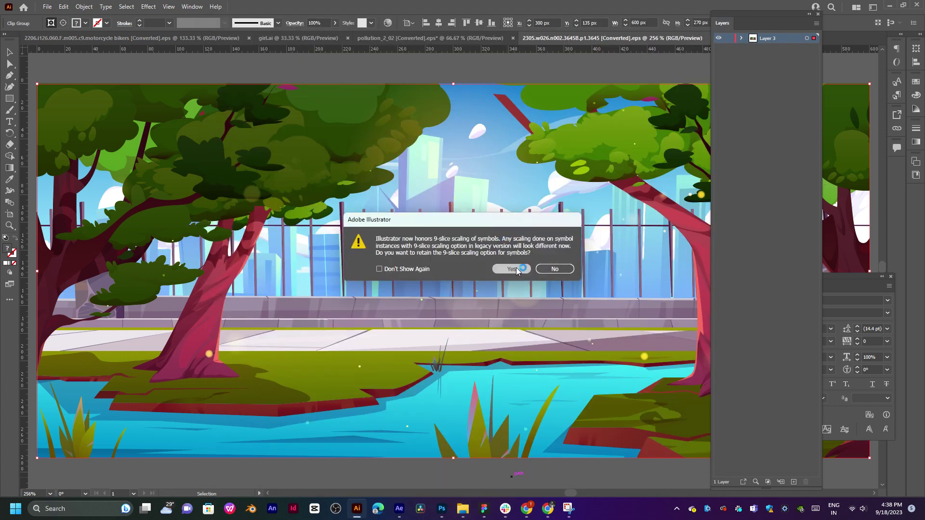
pyautogui.click(511, 269)
# Step: Close the motorcycle bikers and motorcycle couple documents
pyautogui.click(134, 42)
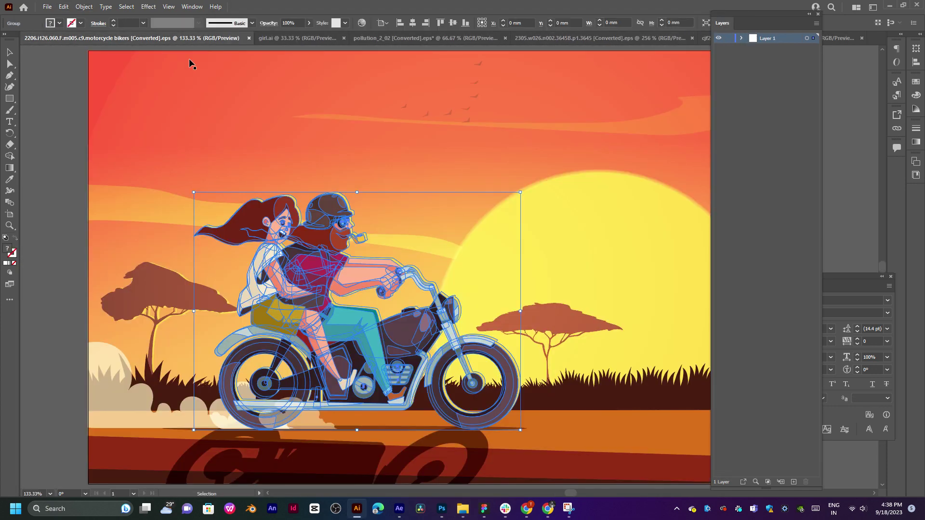
pyautogui.click(249, 38)
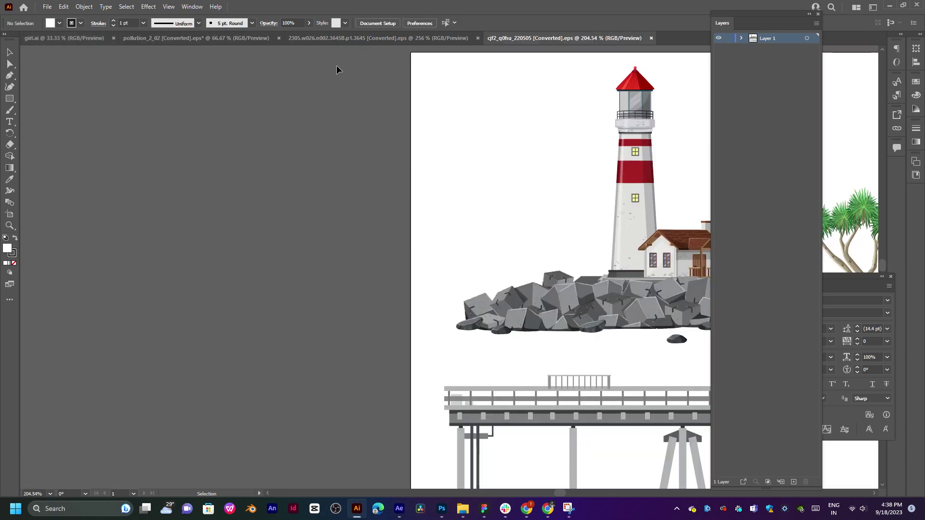
pyautogui.click(198, 38)
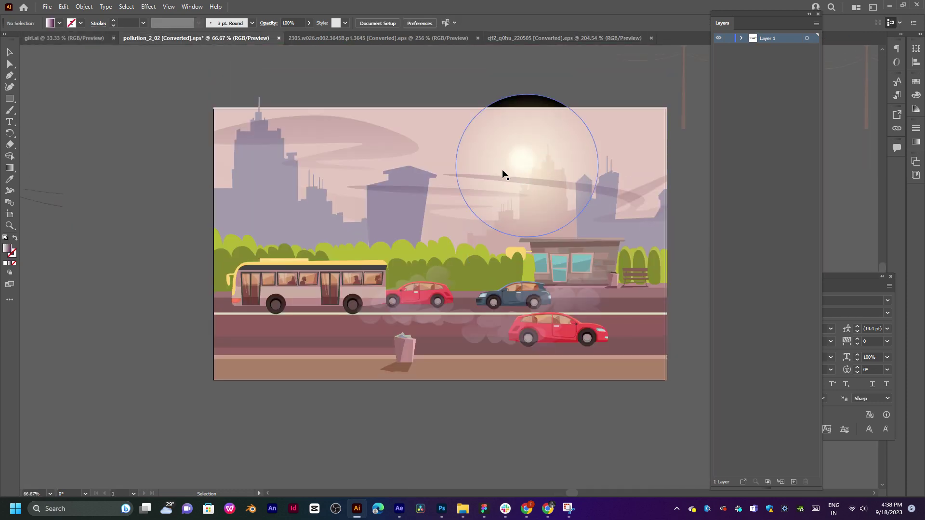
pyautogui.click(75, 38)
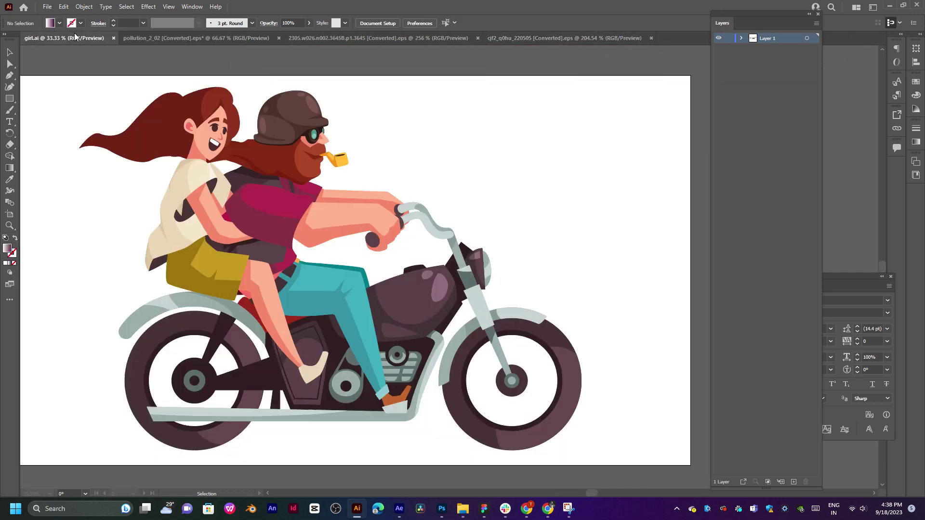
pyautogui.click(114, 38)
pyautogui.click(219, 38)
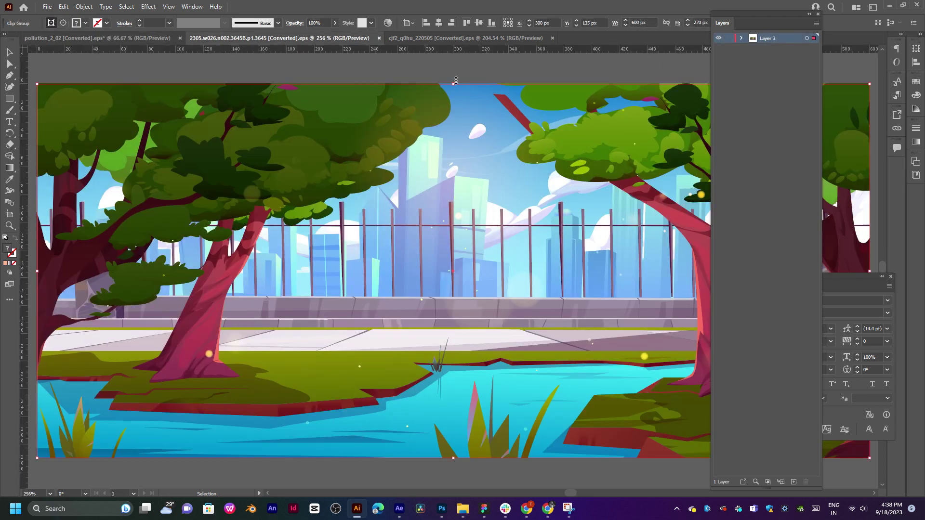
# Step: Fit and select the lighthouse and pier artwork, then go up to Explorer's 18.9.23 folder
pyautogui.click(465, 38)
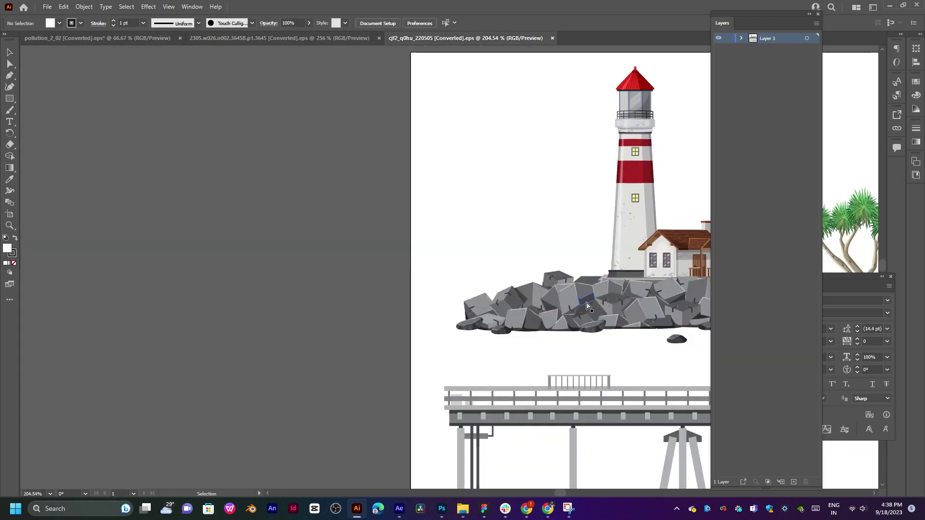
pyautogui.hotkey('ctrl', '0')
pyautogui.press('v')
pyautogui.click(481, 311)
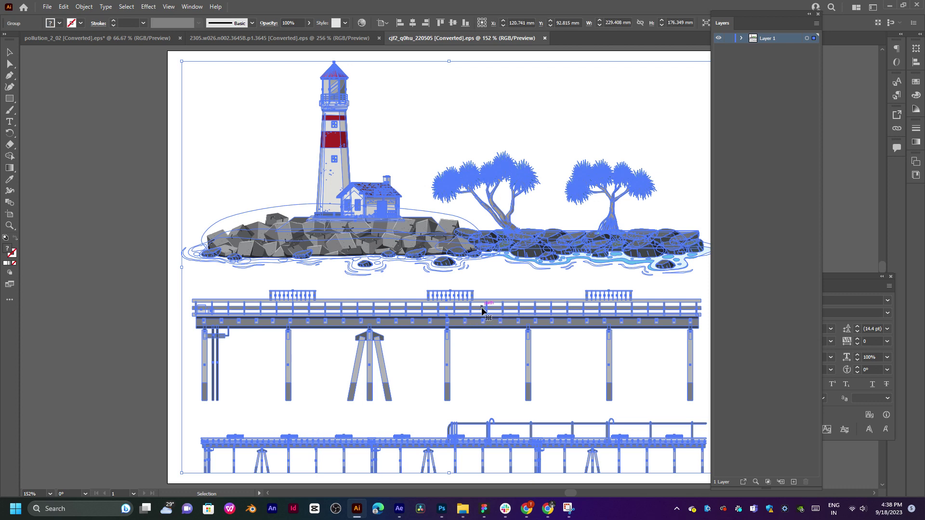
pyautogui.moveTo(462, 509)
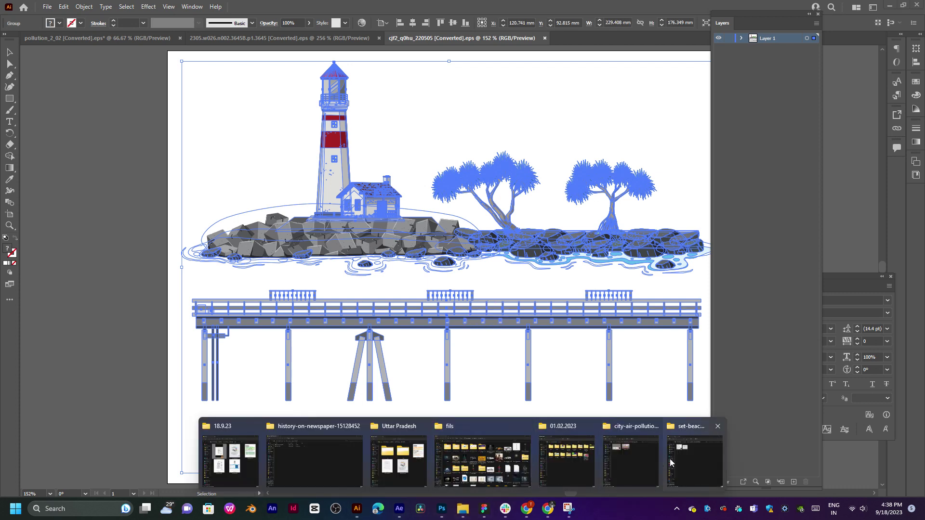
pyautogui.click(695, 456)
pyautogui.hotkey('alt', 'Up')
# Step: Preview the online education banner, old city back alley and shopping landing page folders as large icons
pyautogui.doubleClick(354, 187)
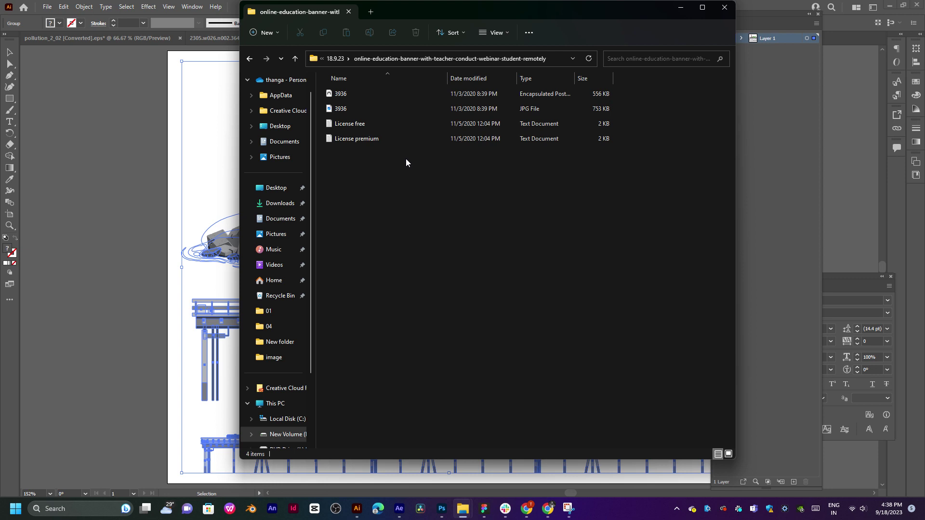
pyautogui.hotkey('ctrl', 'shift', '2')
pyautogui.hotkey('alt', 'Up')
pyautogui.doubleClick(699, 110)
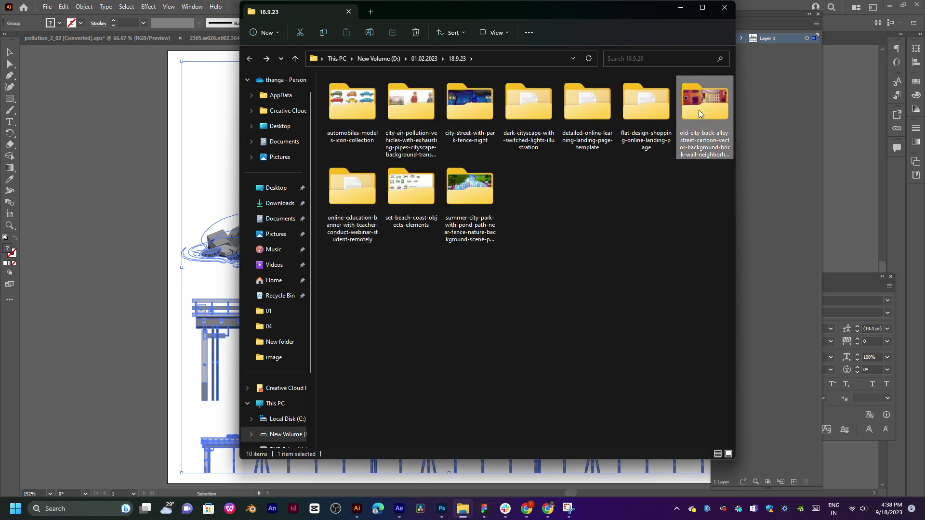
pyautogui.hotkey('alt', 'Up')
pyautogui.doubleClick(661, 108)
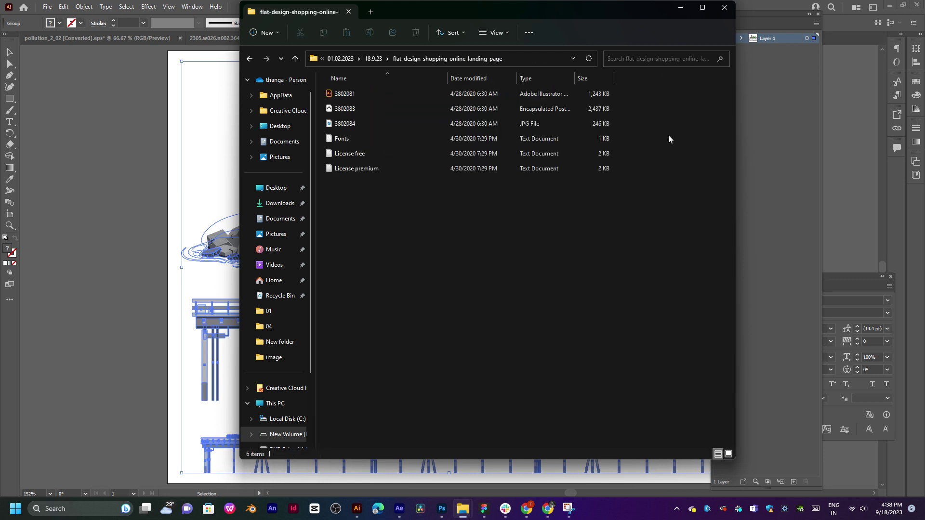
pyautogui.hotkey('ctrl', 'shift', '2')
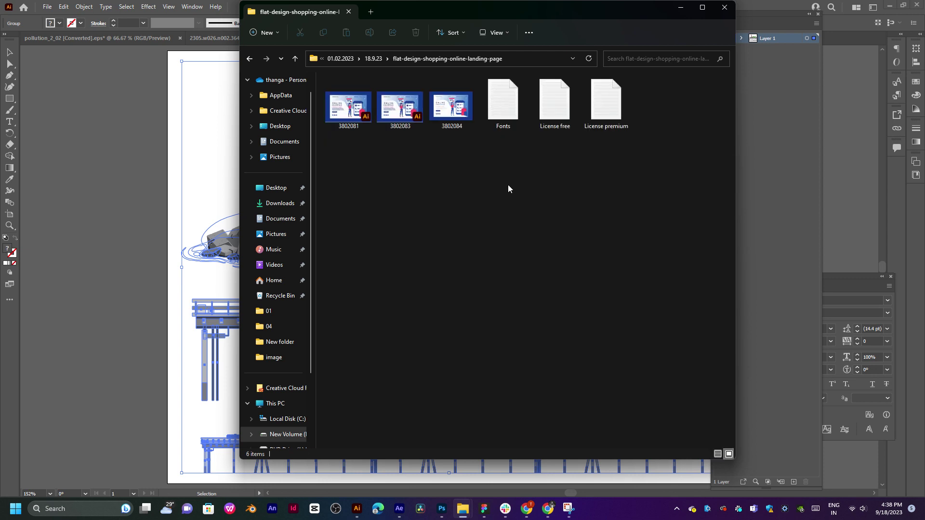
pyautogui.hotkey('alt', 'Up')
# Step: Check the online-learning template folder, then open the dark cityscape folder with extra-large previews
pyautogui.doubleClick(598, 126)
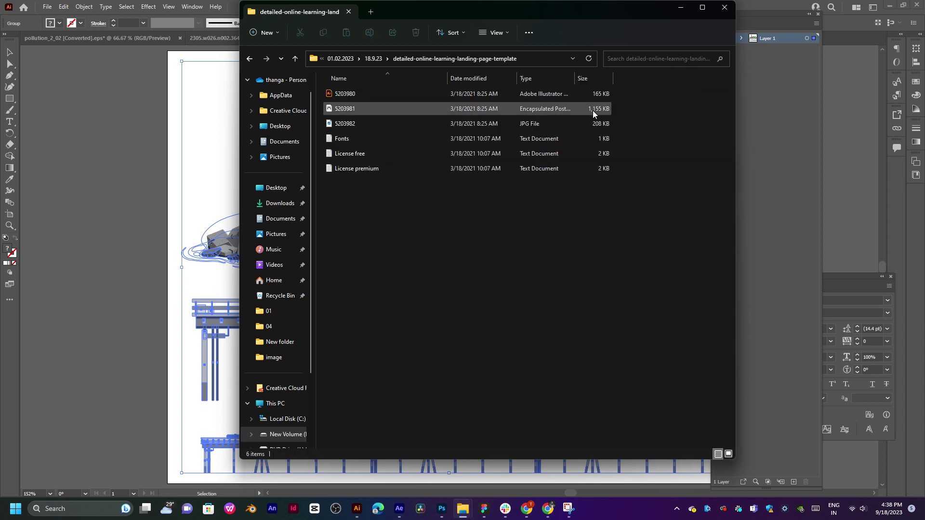
pyautogui.hotkey('ctrl', 'shift', '2')
pyautogui.hotkey('alt', 'Up')
pyautogui.doubleClick(527, 118)
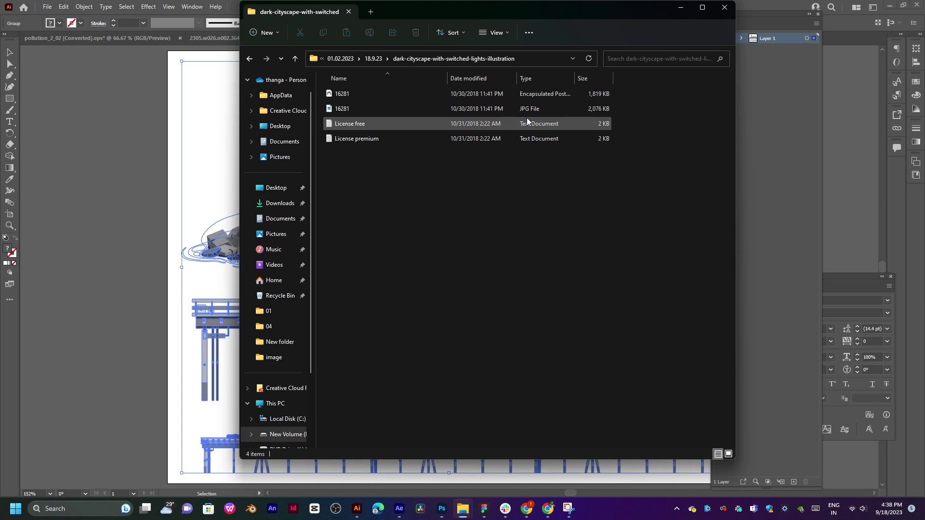
pyautogui.hotkey('ctrl', 'shift', '2')
pyautogui.hotkey('ctrl', 'shift', '1')
# Step: Select the 16281 night cityscape clip group, zoom out and center the artboard, then bring up its context menu
pyautogui.hotkey('alt', 'Tab')
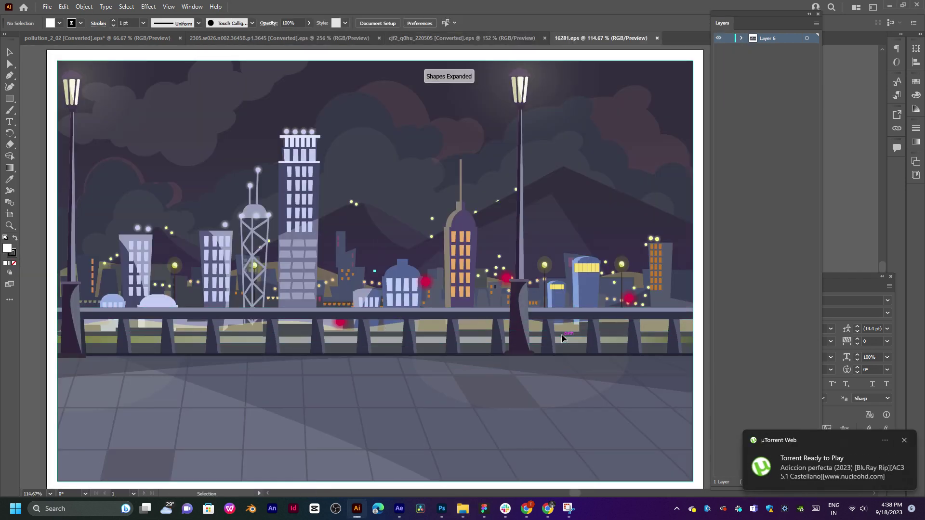
pyautogui.click(562, 335)
pyautogui.hotkey('ctrl', '-')
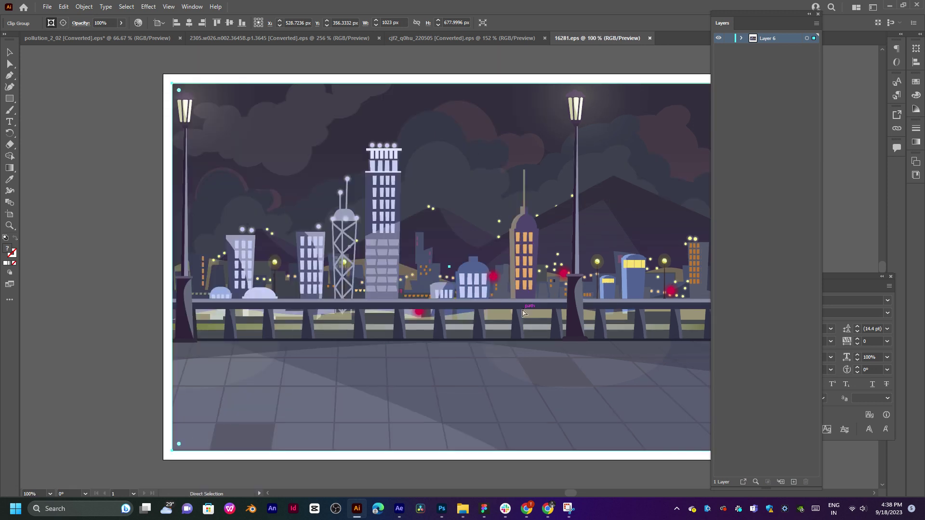
pyautogui.hotkey('ctrl', '-')
pyautogui.hotkey('ctrl', '-')
pyautogui.moveTo(452, 275); pyautogui.dragTo(305, 239)
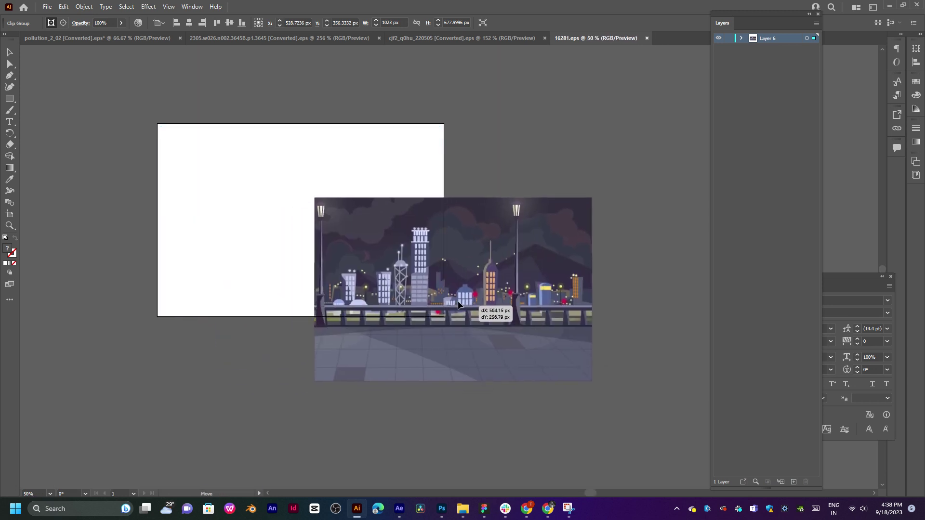
pyautogui.rightClick(305, 240)
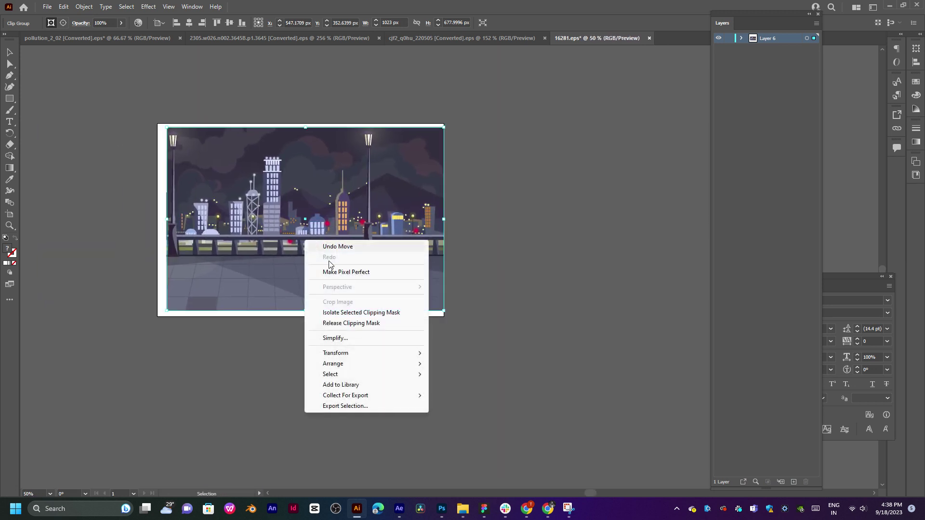
# Step: Release the cityscape's clipping mask and test-select the street lamps, railing and its thin line
pyautogui.click(351, 323)
pyautogui.click(559, 250)
pyautogui.click(359, 253)
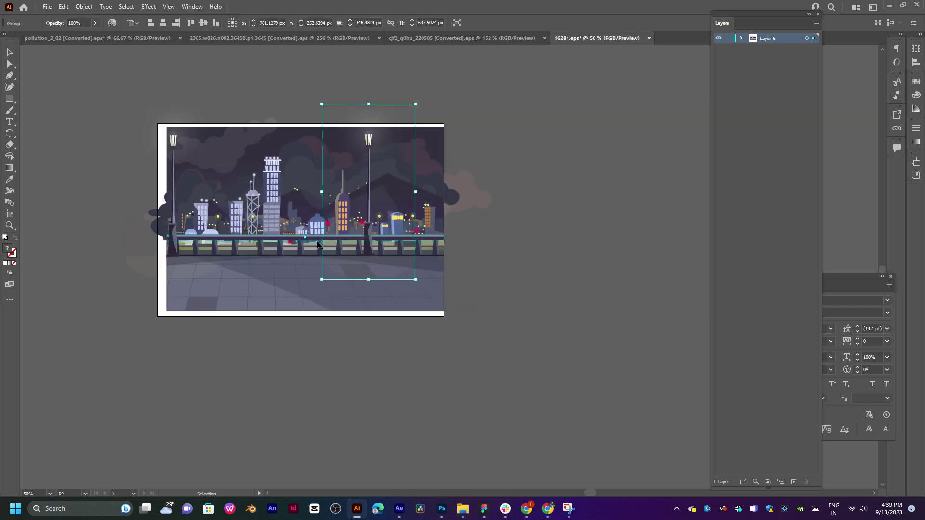
pyautogui.click(302, 249)
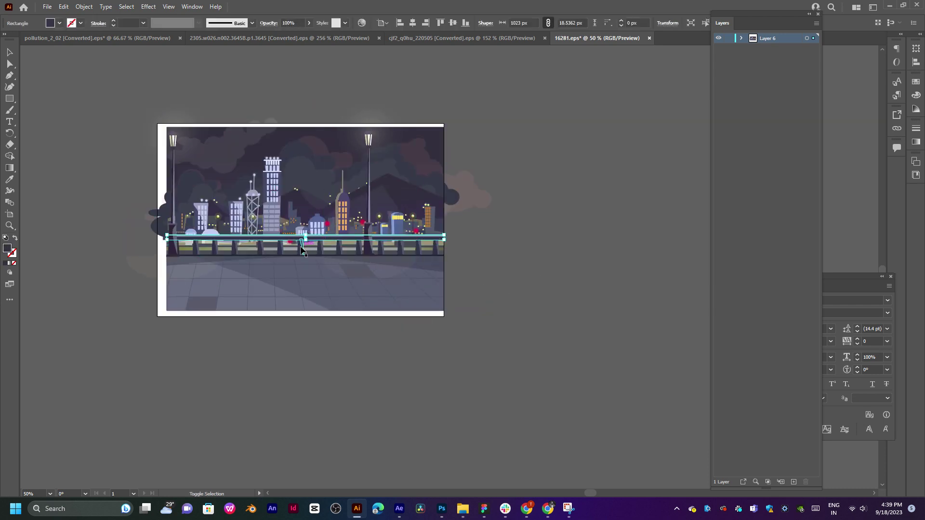
pyautogui.press('a')
pyautogui.click(308, 284)
pyautogui.click(366, 266)
pyautogui.press('v')
pyautogui.hotkey('ctrl', 'a')
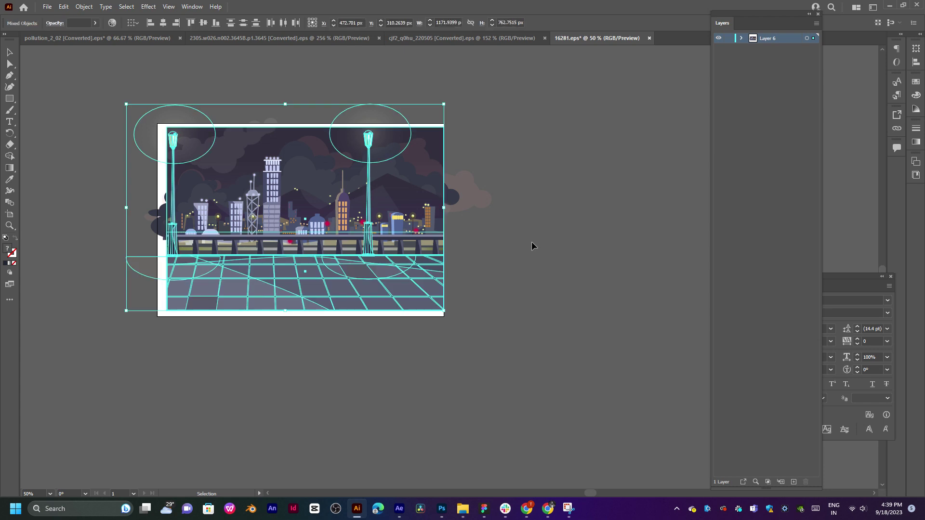
pyautogui.click(533, 246)
# Step: Marquee-select the lamps, railing and floor and trial-move them, undoing each move
pyautogui.moveTo(471, 249); pyautogui.dragTo(470, 251)
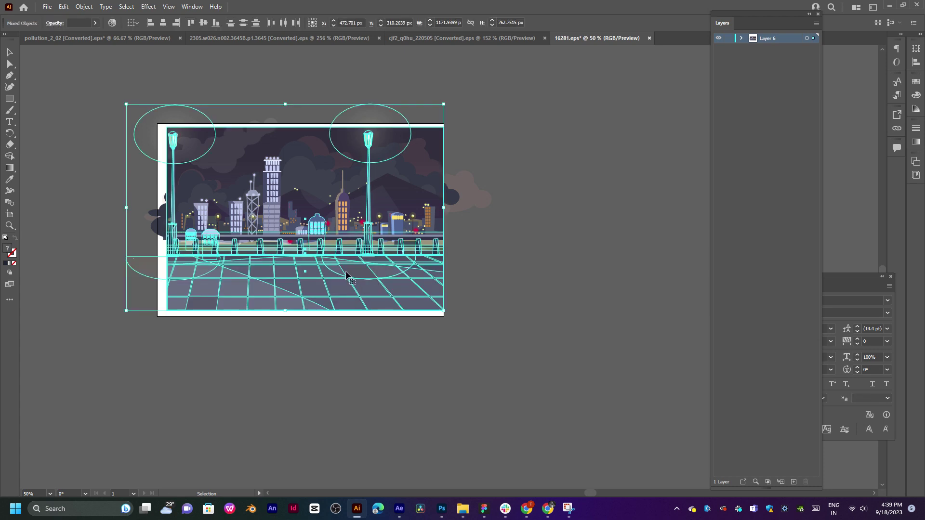
pyautogui.moveTo(371, 287); pyautogui.dragTo(572, 371)
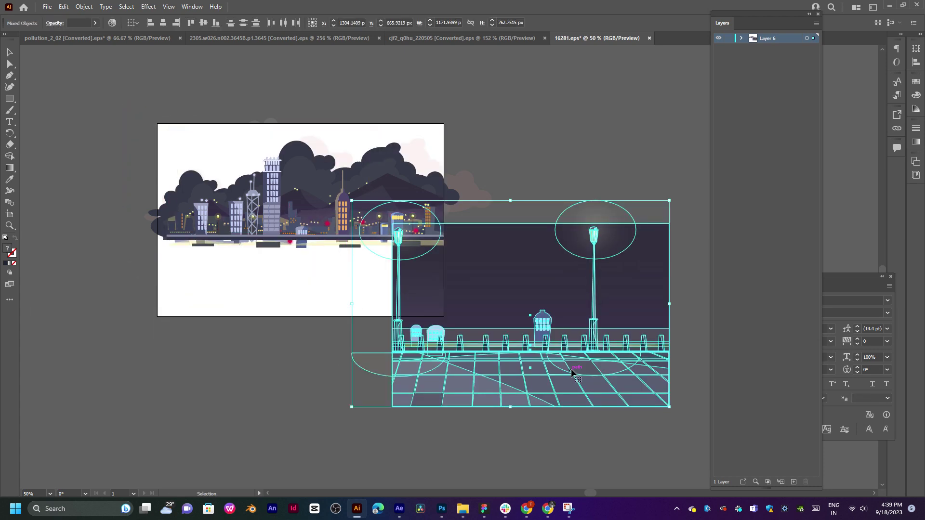
pyautogui.hotkey('ctrl', 'z')
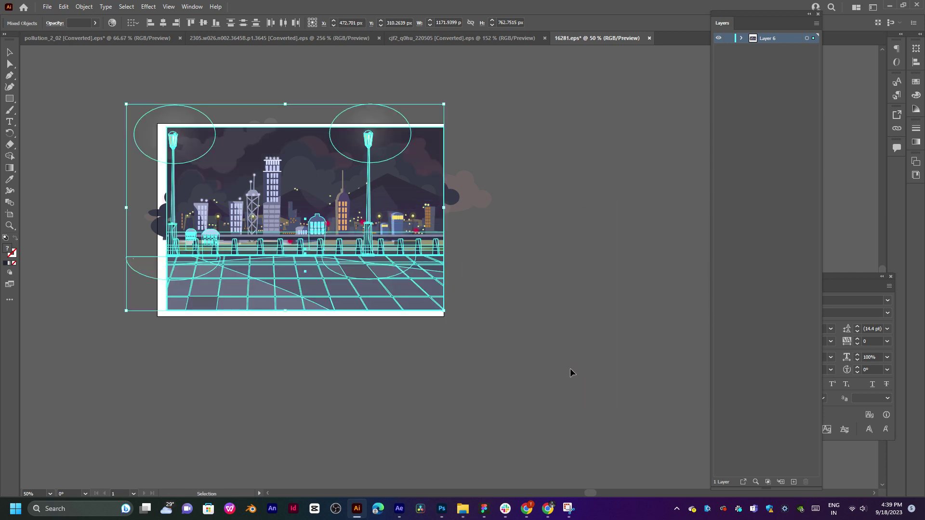
pyautogui.moveTo(339, 277); pyautogui.dragTo(488, 355)
pyautogui.hotkey('ctrl', 'z')
pyautogui.moveTo(355, 290); pyautogui.dragTo(524, 329)
pyautogui.hotkey('ctrl', 'z')
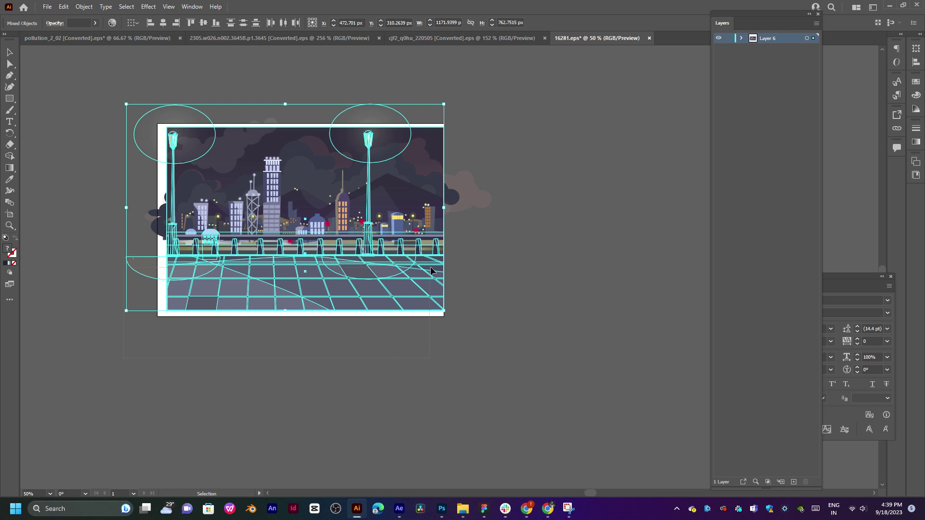
pyautogui.moveTo(347, 291); pyautogui.dragTo(449, 345)
pyautogui.hotkey('ctrl', 'z')
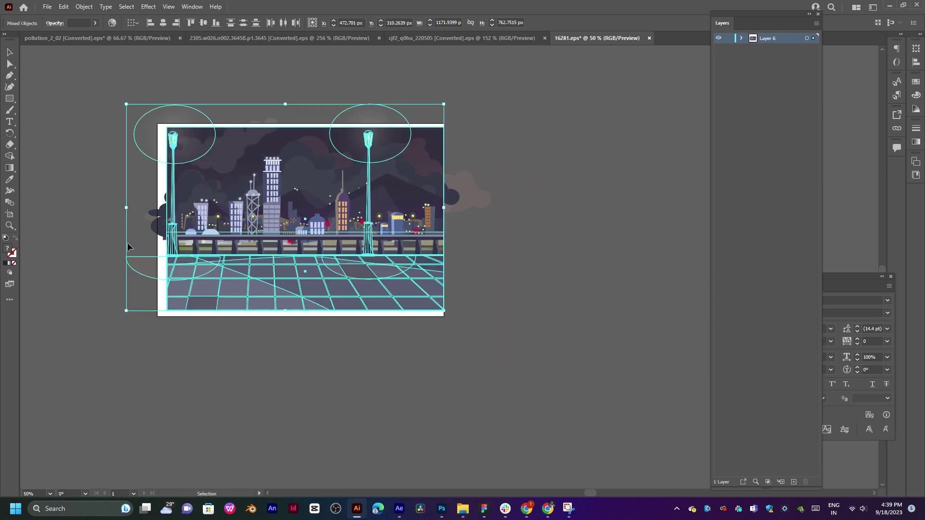
# Step: Move the foreground right of the artboard to inspect it, then put it back
pyautogui.moveTo(510, 303)
pyautogui.mouseDown()
pyautogui.moveTo(580, 350)
pyautogui.moveTo(327, 332)
pyautogui.moveTo(360, 281)
pyautogui.moveTo(337, 269)
pyautogui.mouseUp()
pyautogui.moveTo(236, 288); pyautogui.dragTo(395, 307)
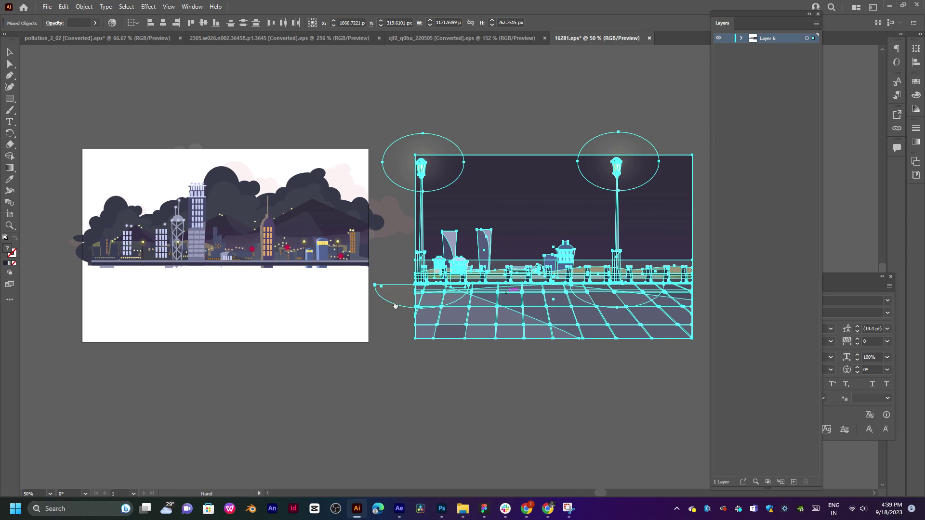
pyautogui.hotkey('ctrl', 'z')
pyautogui.hotkey('ctrl', 'z')
pyautogui.hotkey('ctrl', 'z')
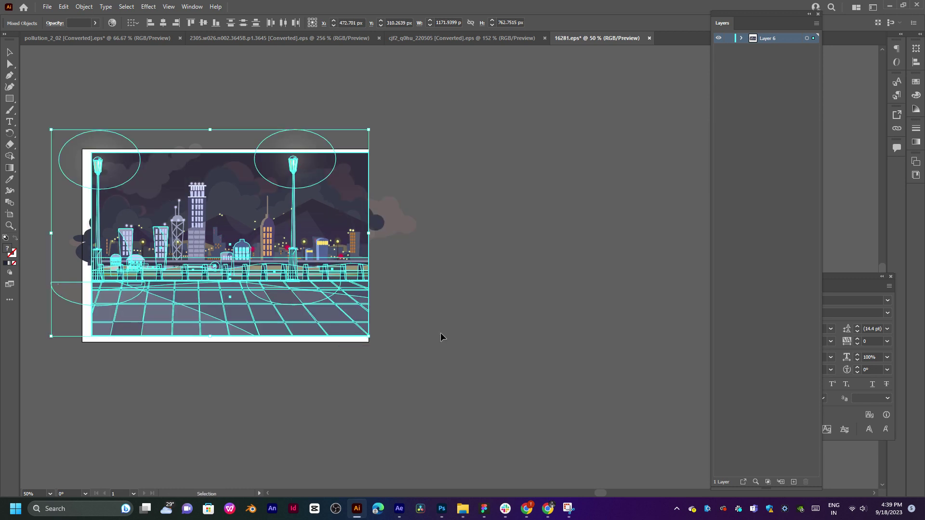
pyautogui.click(439, 332)
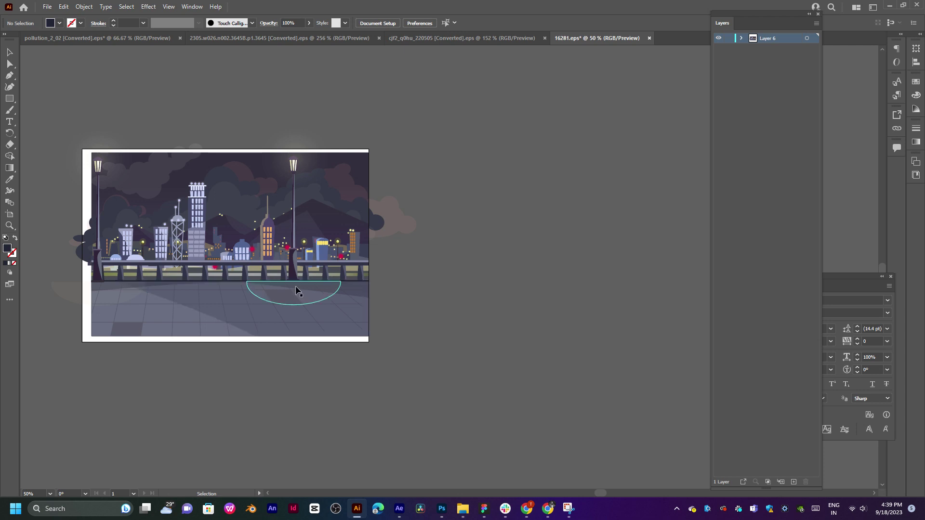
# Step: Select both lamp posts, the railing and its bottom bar, then expand Layer 6
pyautogui.click(294, 269)
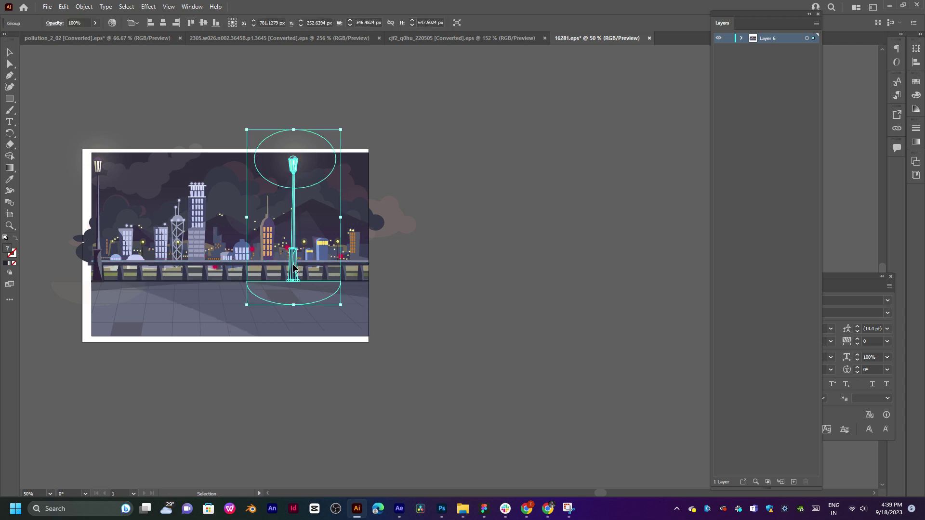
pyautogui.hotkey('ctrl', '1')
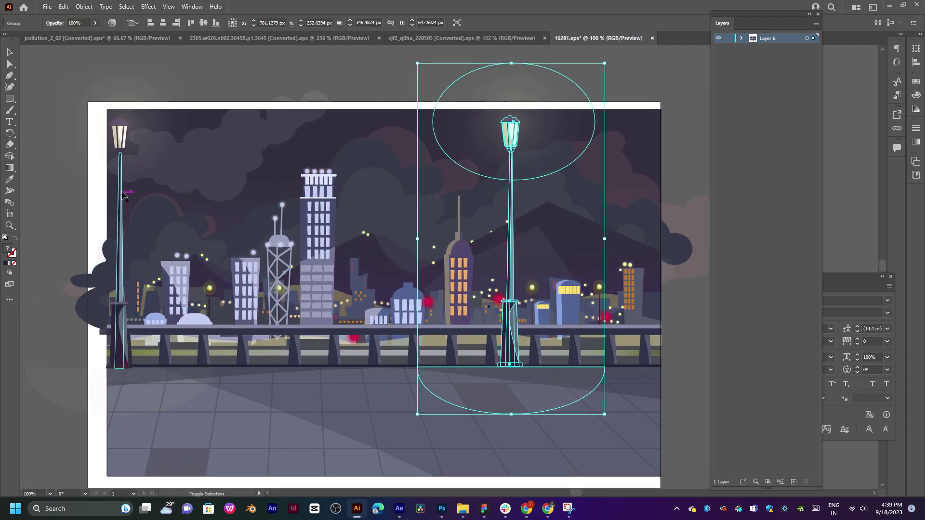
pyautogui.keyDown('shift'); pyautogui.click(120, 156); pyautogui.keyUp('shift')
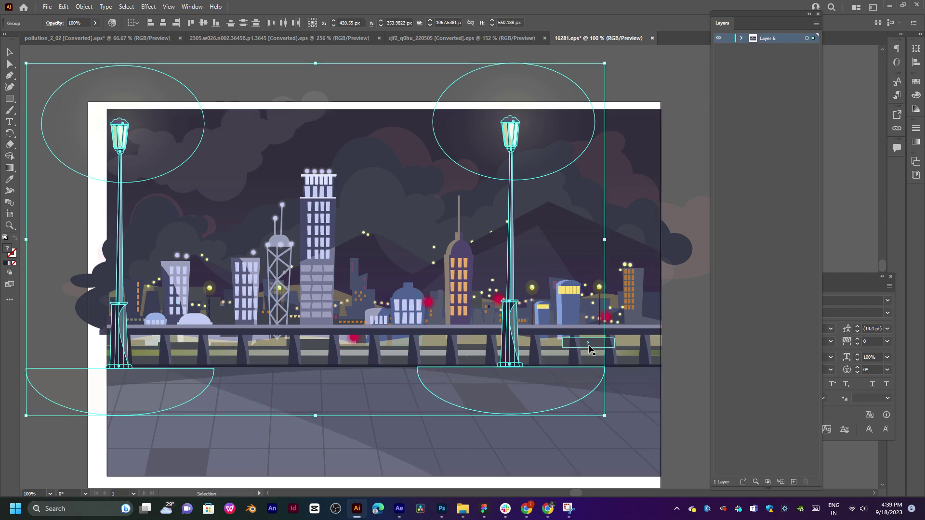
pyautogui.keyDown('shift'); pyautogui.click(614, 332); pyautogui.keyUp('shift')
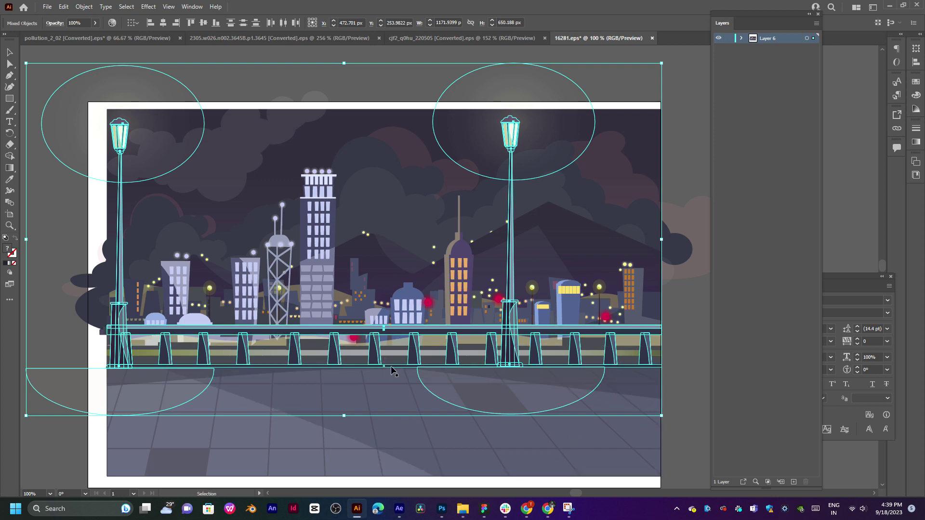
pyautogui.press('a')
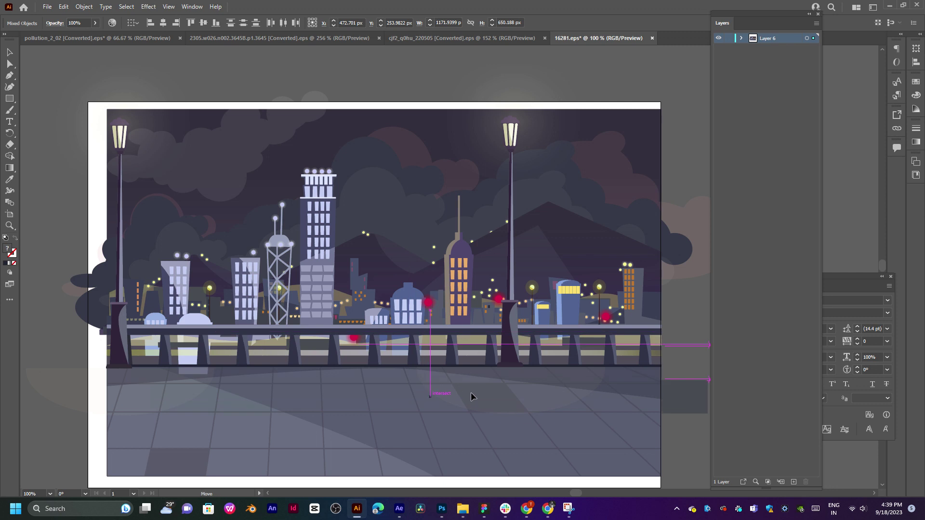
pyautogui.click(470, 392)
pyautogui.press('v')
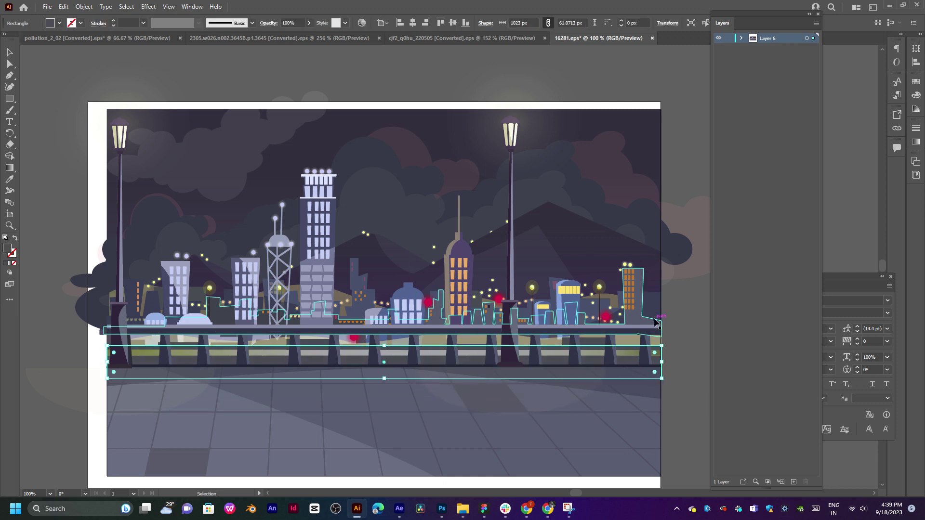
pyautogui.click(741, 38)
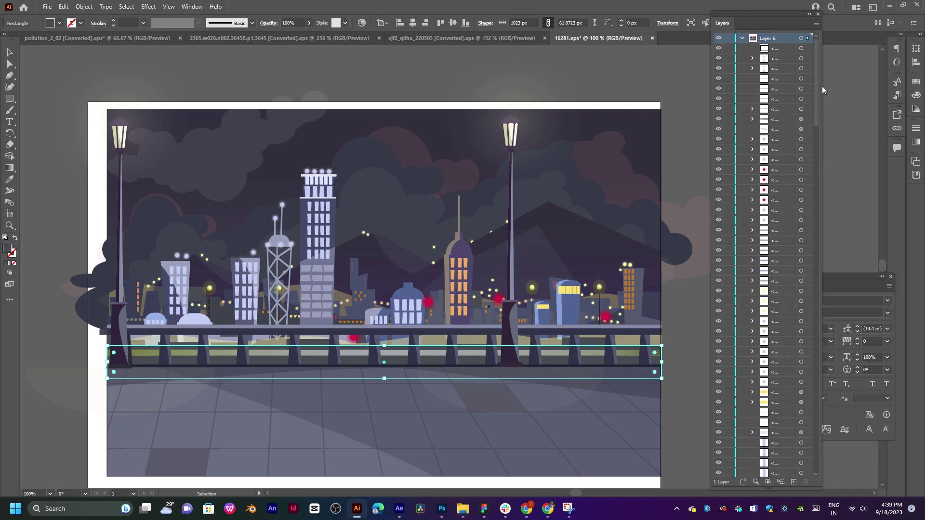
# Step: Widen the Layers panel and select the large sky and street background group
pyautogui.moveTo(821, 86); pyautogui.dragTo(897, 85)
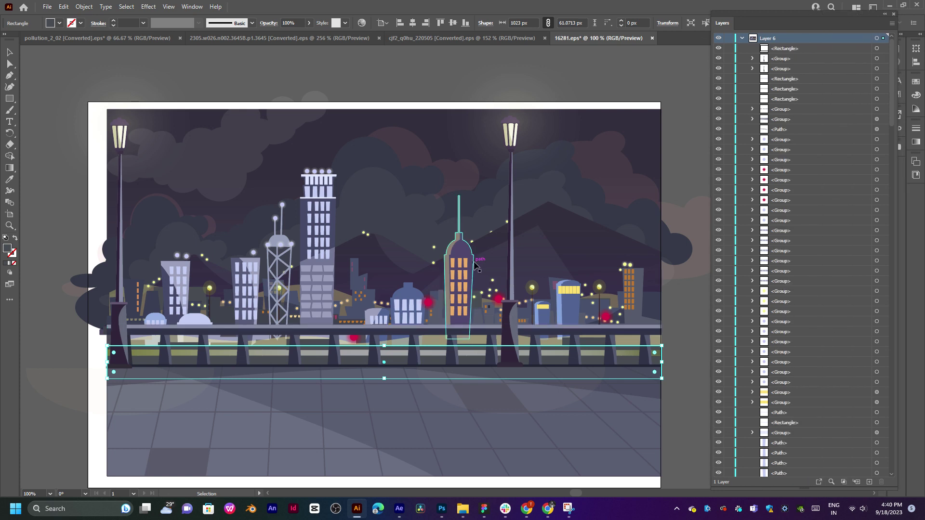
pyautogui.click(470, 234)
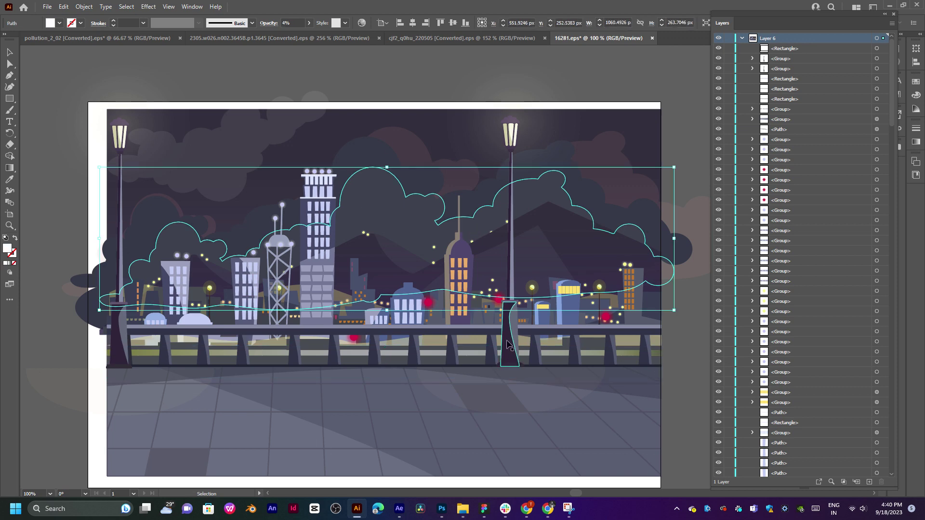
pyautogui.scroll(-5, 507, 344)
pyautogui.scroll(3, 472, 320)
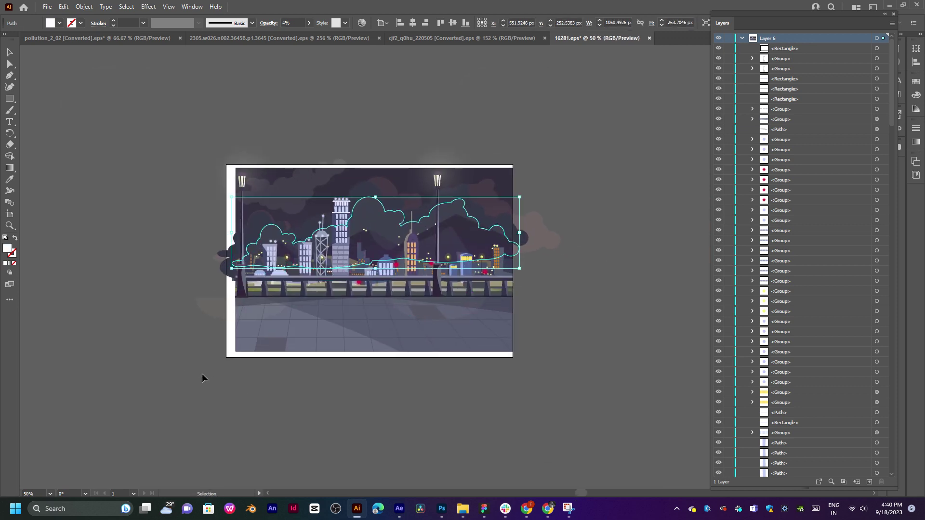
pyautogui.click(555, 274)
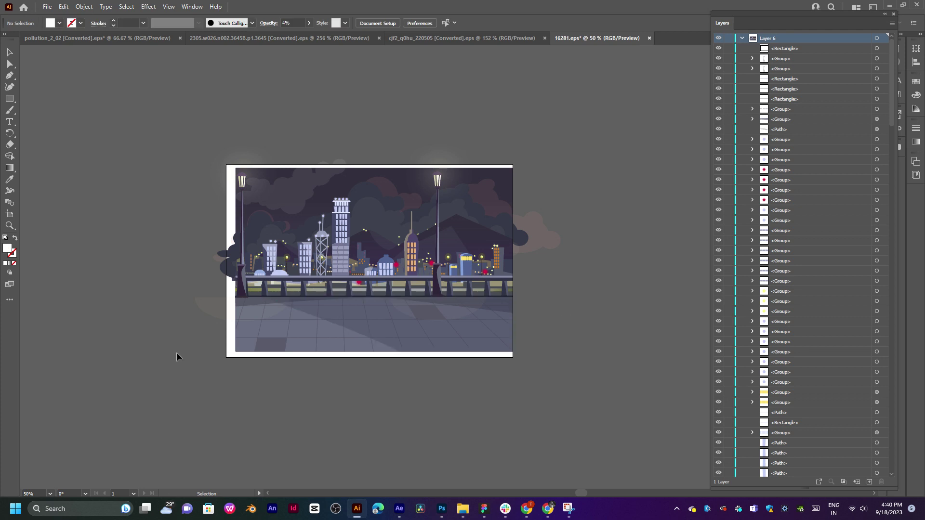
pyautogui.click(555, 285)
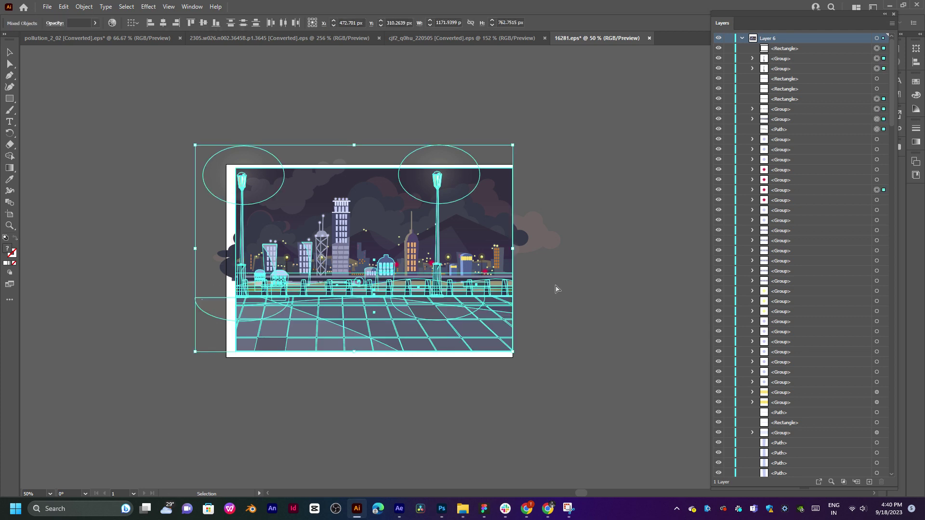
# Step: Bring that group to front and hide it, group all remaining skyline objects, then unhide it
pyautogui.hotkey('ctrl', 'shift', ']')
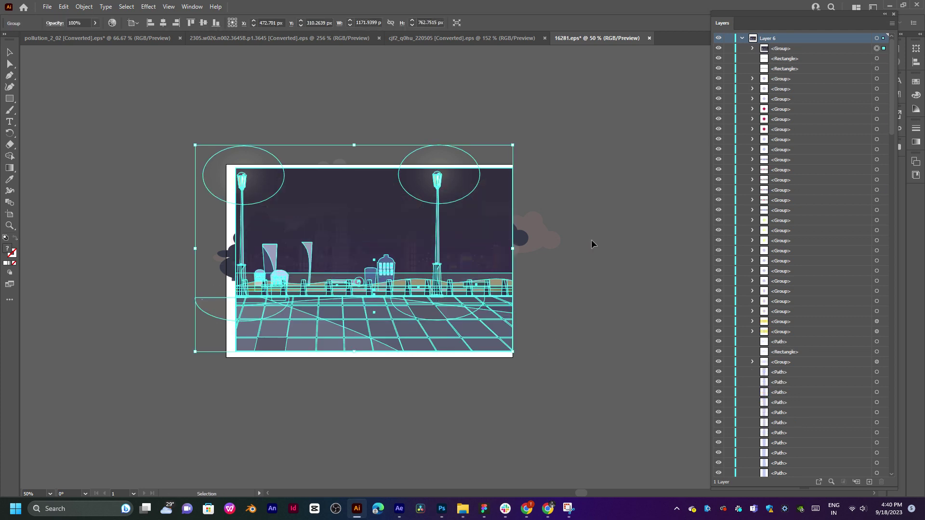
pyautogui.click(719, 49)
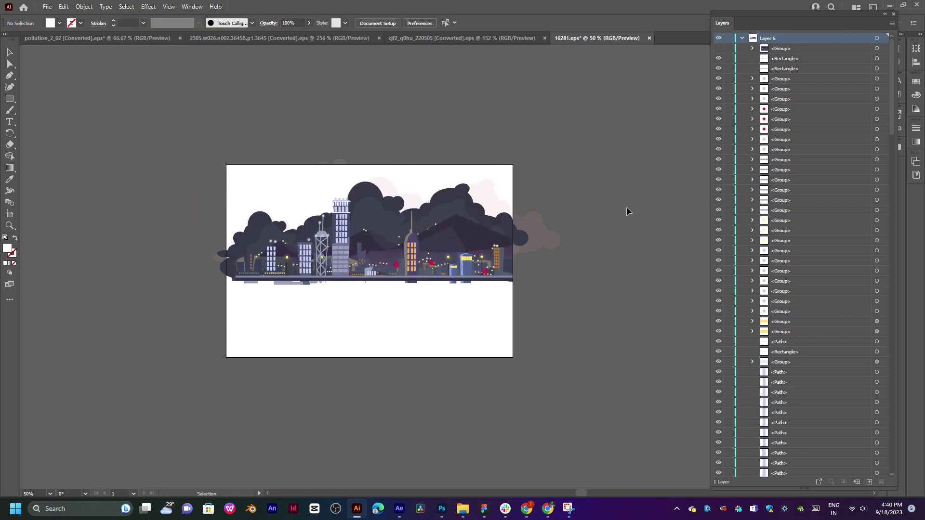
pyautogui.hotkey('ctrl', 'a')
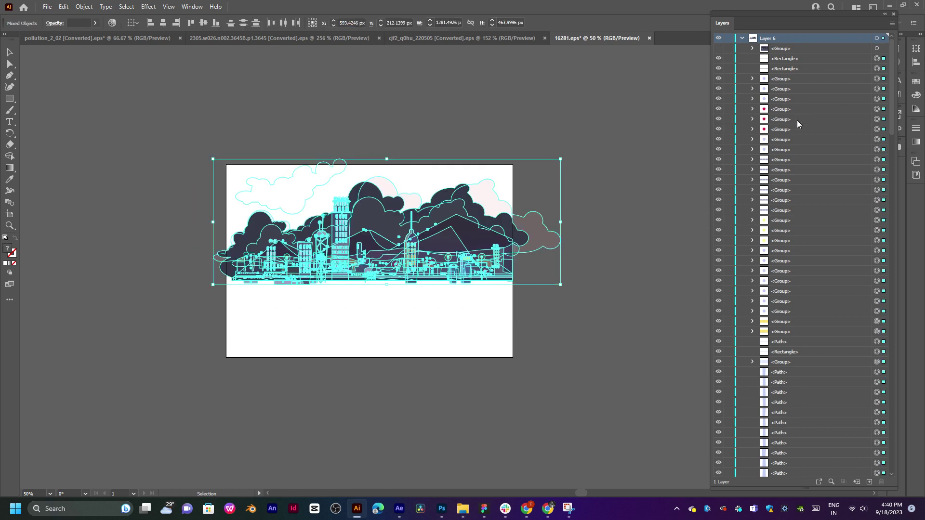
pyautogui.hotkey('ctrl', 'g')
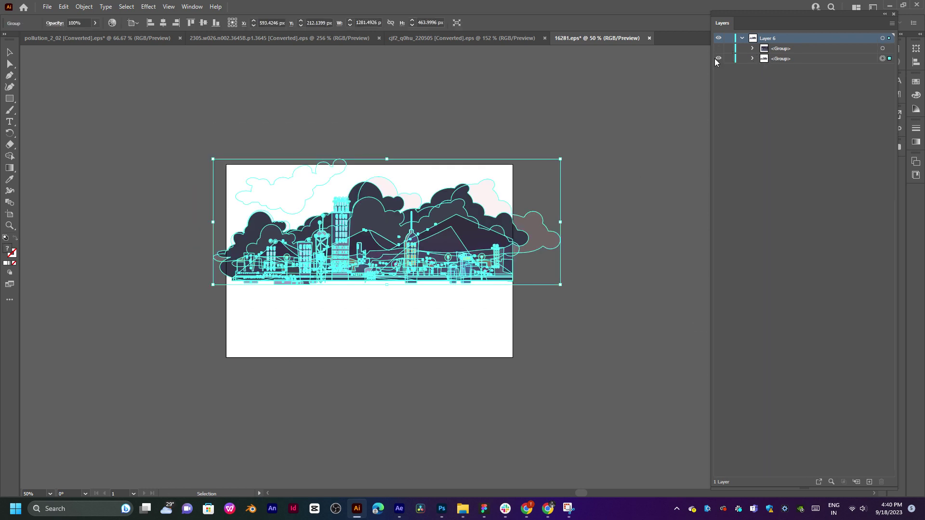
pyautogui.click(718, 48)
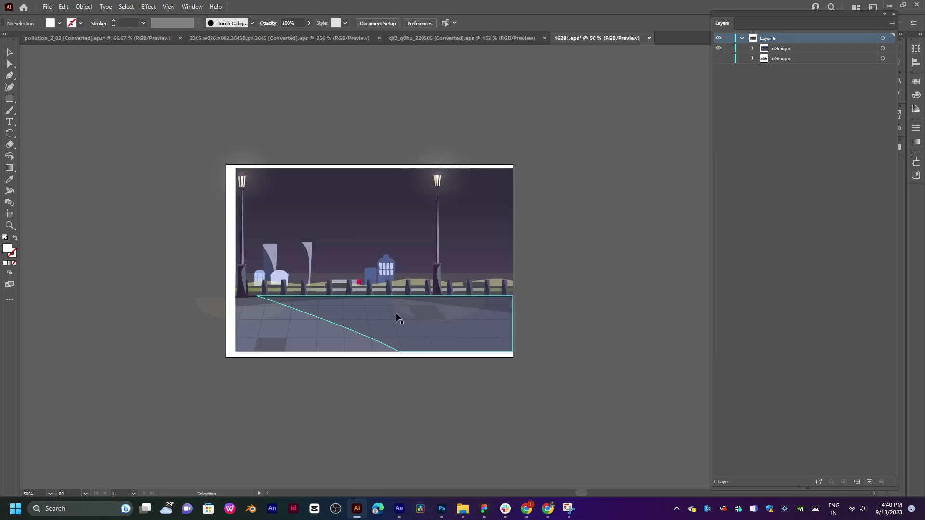
pyautogui.scroll(5, 399, 318)
# Step: Undo the trial moves of the street scene group, restoring the original skyline layout
pyautogui.hotkey('ctrl', '1')
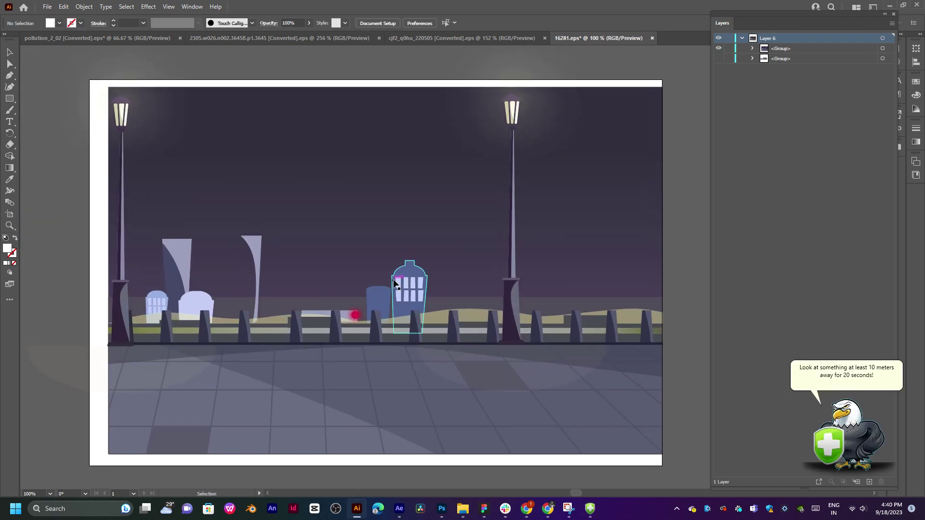
pyautogui.click(394, 282)
pyautogui.moveTo(517, 337)
pyautogui.mouseDown()
pyautogui.moveTo(507, 341)
pyautogui.moveTo(510, 372)
pyautogui.mouseUp()
pyautogui.press('a')
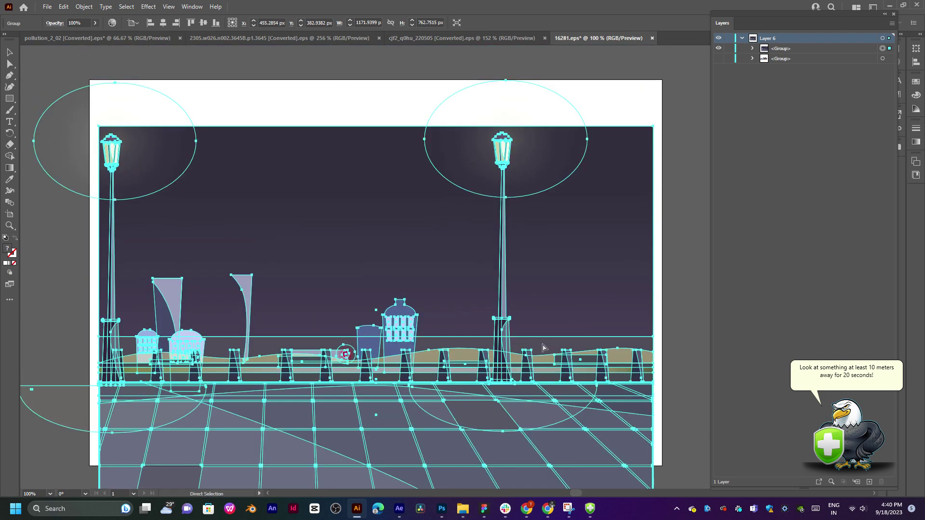
pyautogui.hotkey('ctrl', 'z')
pyautogui.hotkey('ctrl', 'z')
pyautogui.hotkey('ctrl', 'z')
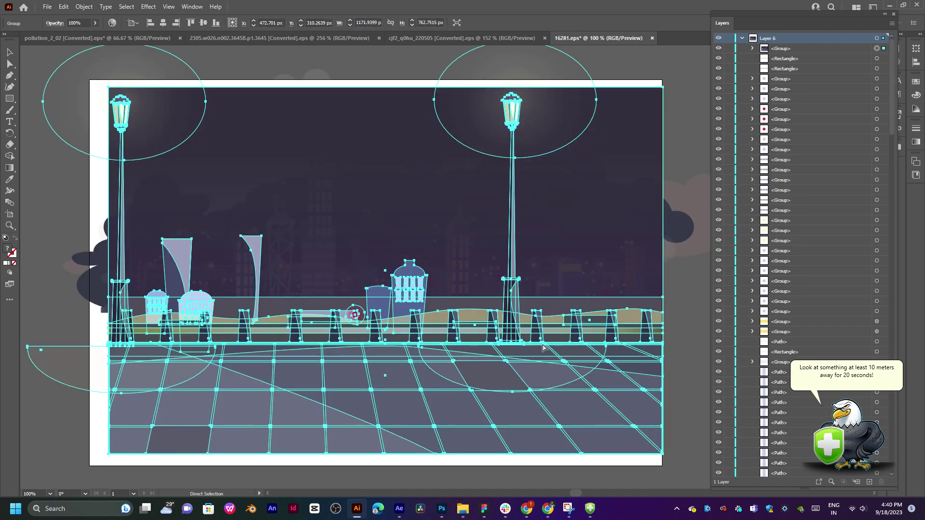
pyautogui.hotkey('ctrl', 'z')
pyautogui.moveTo(69, 311); pyautogui.dragTo(605, 419)
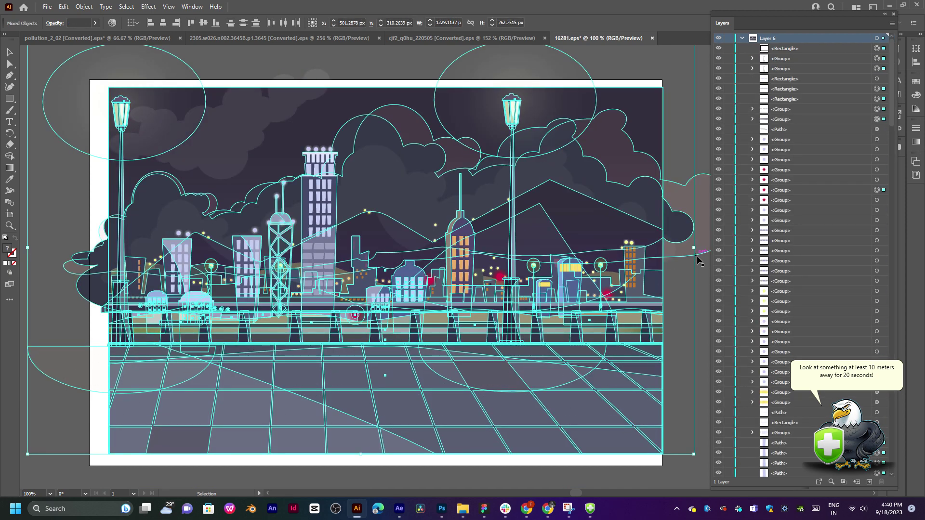
pyautogui.click(678, 305)
# Step: Group the railing, top rail bars and both lamp posts with their glows
pyautogui.click(570, 314)
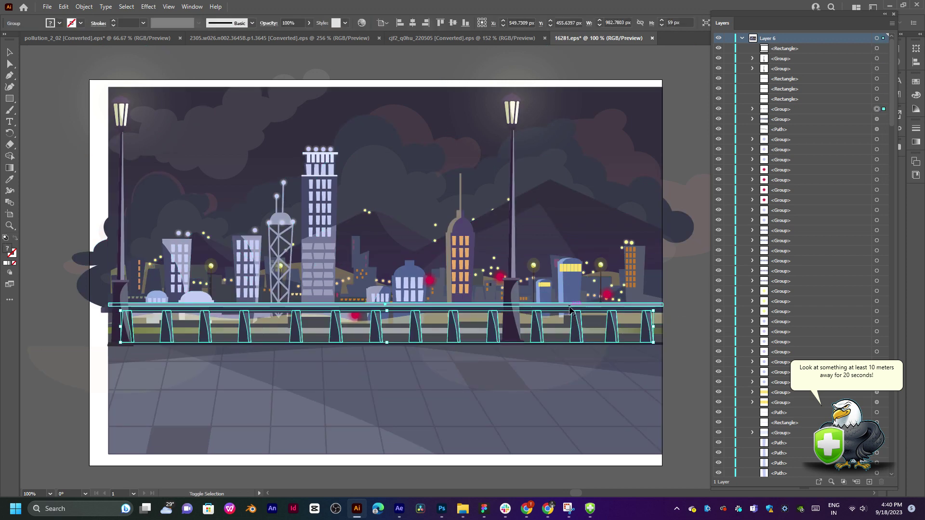
pyautogui.keyDown('shift'); pyautogui.click(571, 307); pyautogui.keyUp('shift')
pyautogui.keyDown('shift'); pyautogui.click(508, 348); pyautogui.keyUp('shift')
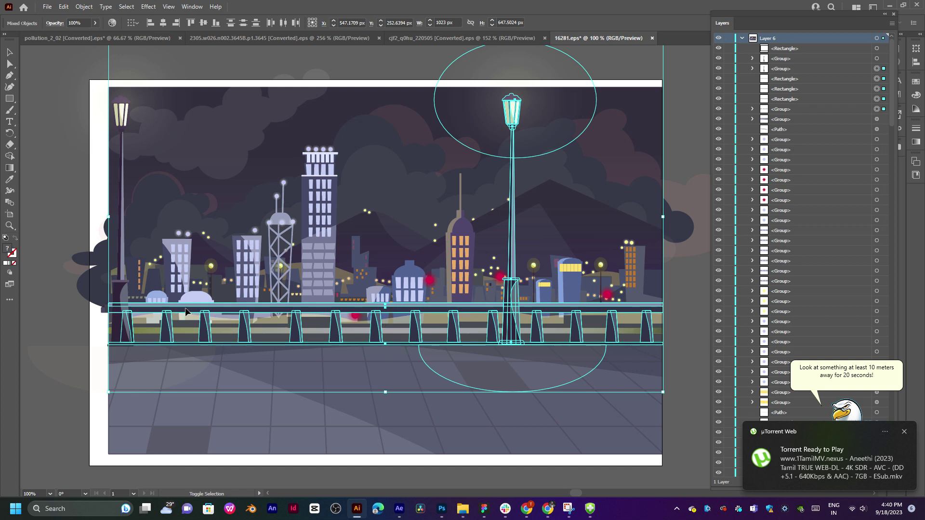
pyautogui.keyDown('shift'); pyautogui.click(120, 327); pyautogui.keyUp('shift')
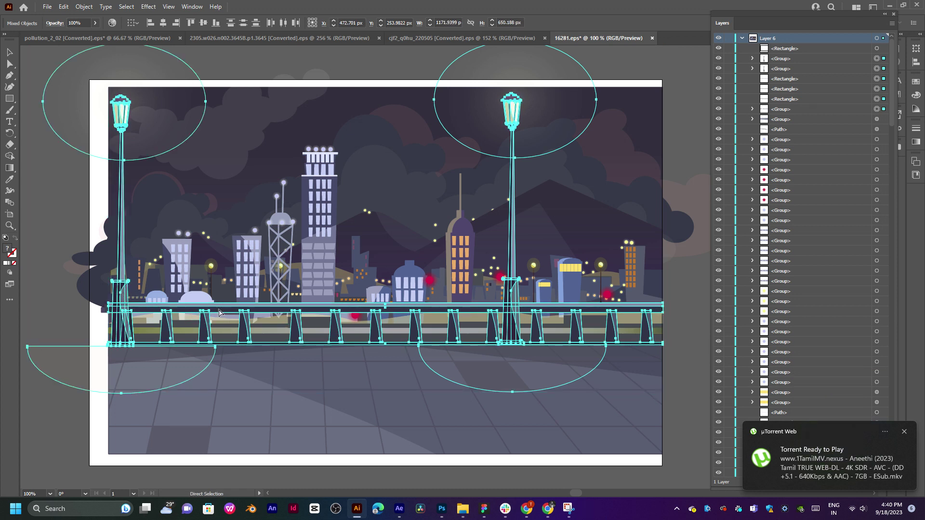
pyautogui.hotkey('ctrl', 'g')
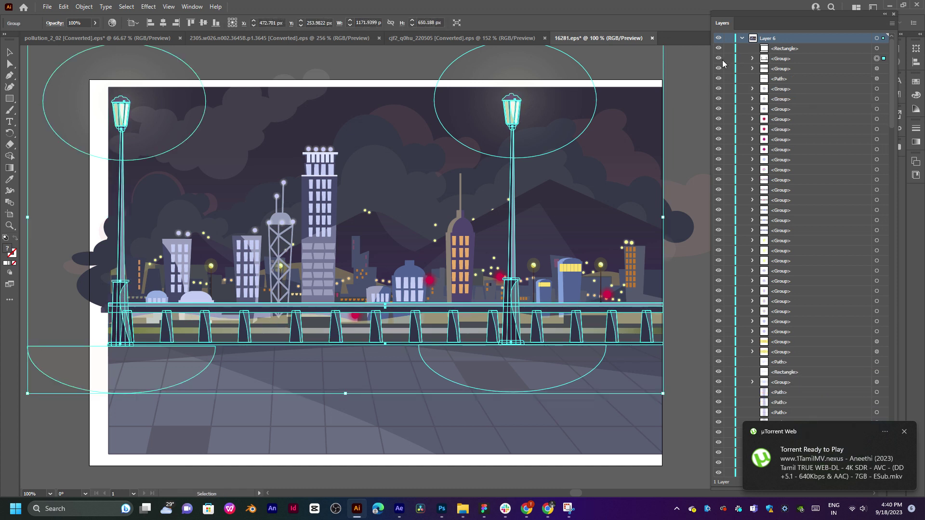
# Step: Toggle the new lamp-post and railing group's visibility to check its contents
pyautogui.click(719, 58)
pyautogui.click(718, 59)
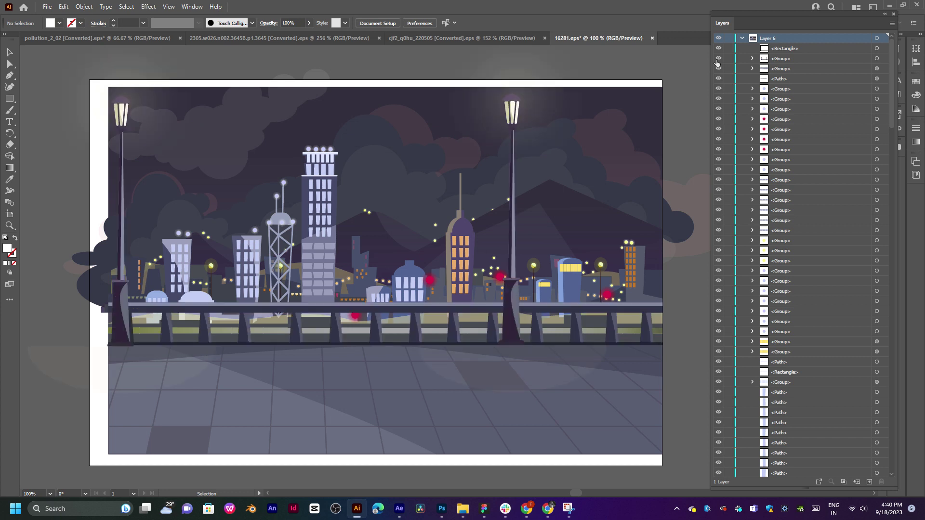
pyautogui.click(718, 59)
pyautogui.click(718, 59)
# Step: Start a new document from the 1080 x 1920 px preset and enter trial width and height values
pyautogui.press('a')
pyautogui.hotkey('ctrl', 'n')
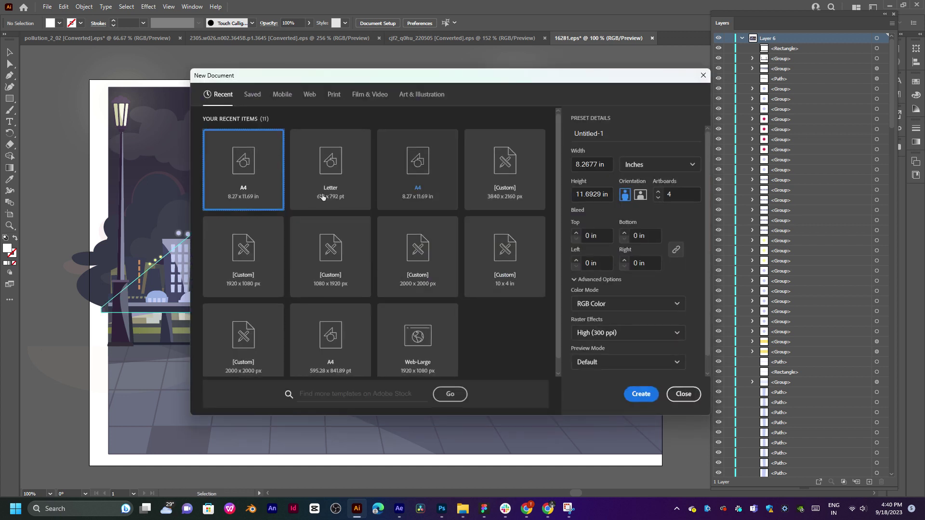
pyautogui.click(329, 262)
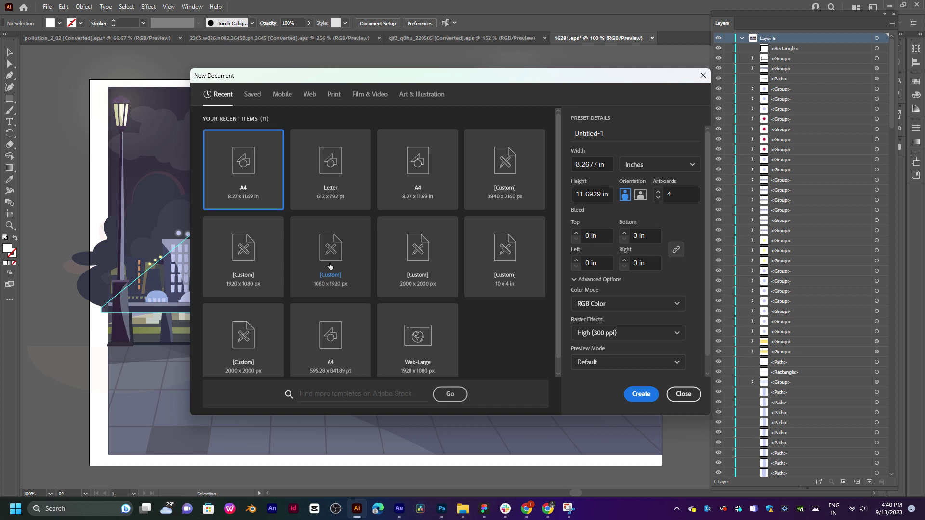
pyautogui.doubleClick(597, 165)
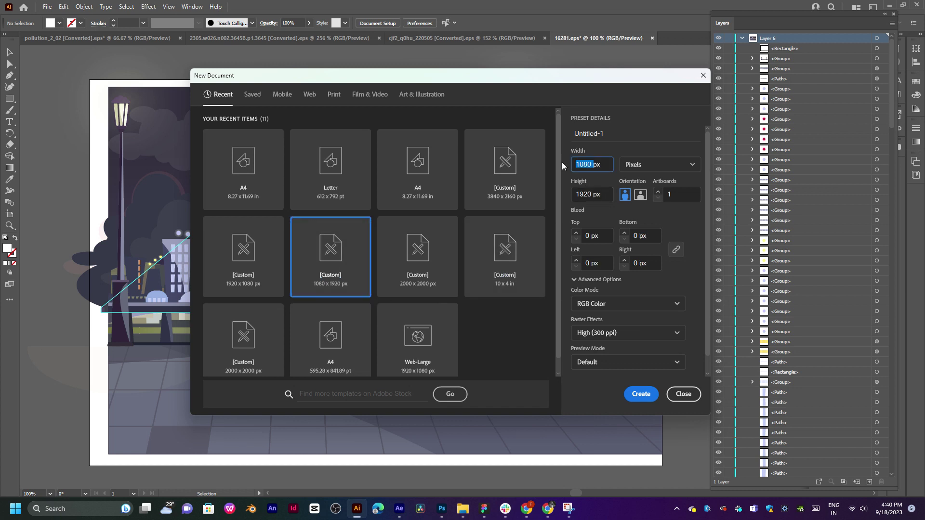
pyautogui.write('34')
pyautogui.press('BackSpace')
pyautogui.write('860')
pyautogui.press('Tab')
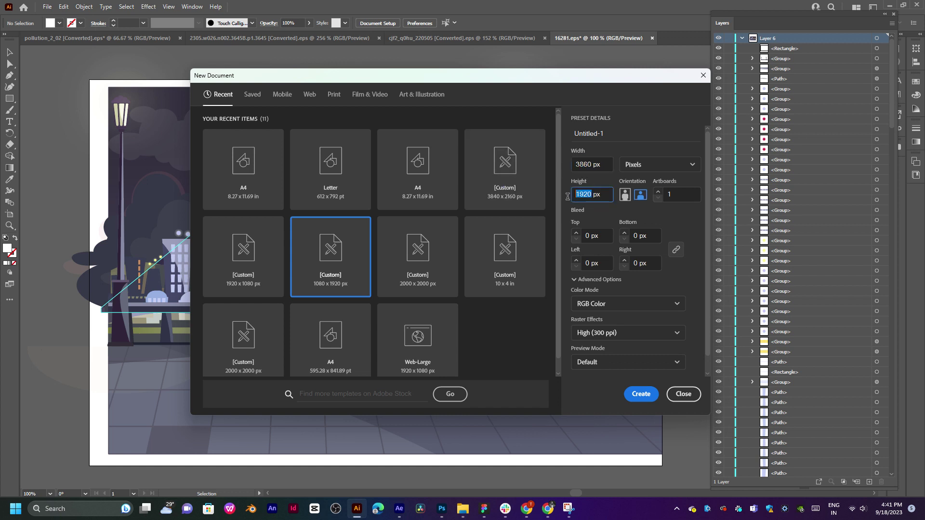
pyautogui.write('2460')
# Step: Correct the width to 3840 px and the height to 2160 px
pyautogui.click(592, 164)
pyautogui.click(588, 166)
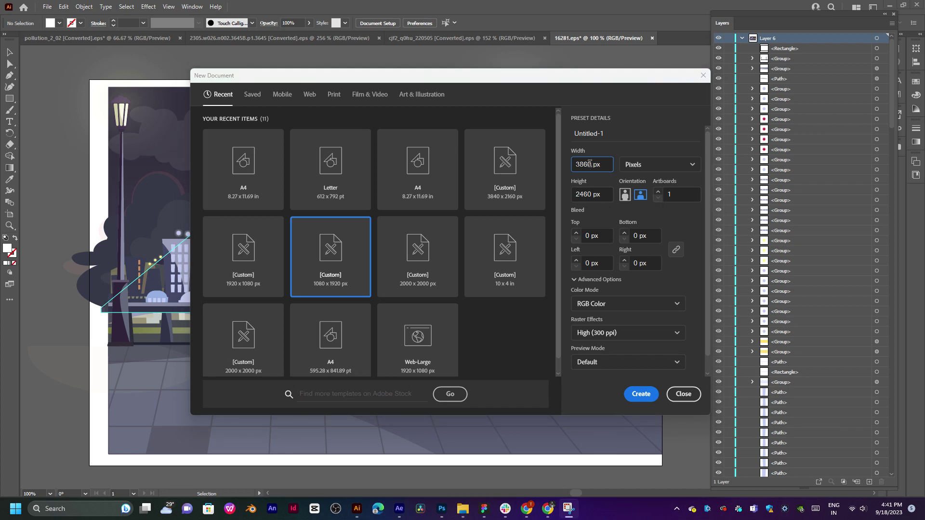
pyautogui.moveTo(590, 166); pyautogui.dragTo(584, 164)
pyautogui.write('40')
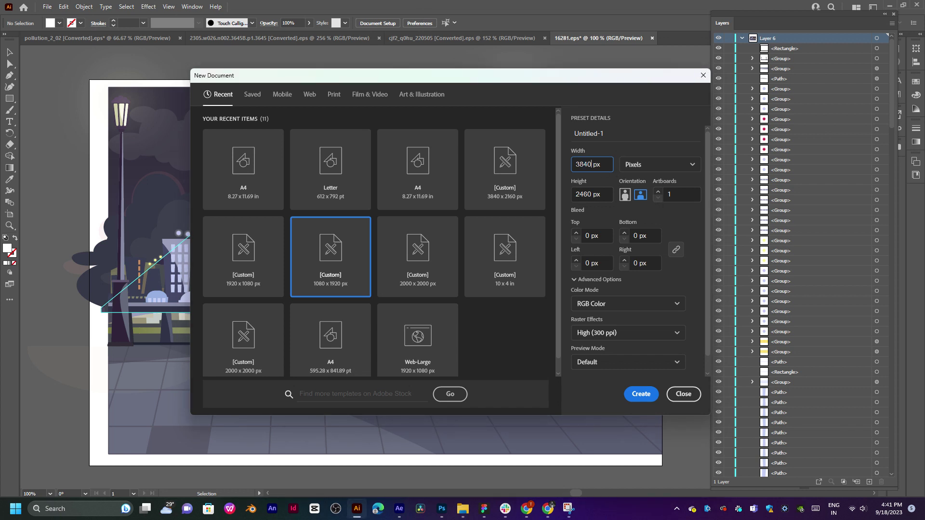
pyautogui.press('Tab')
pyautogui.write('2160')
# Step: Create the blank document and delete the stray 'Sincerely,' text
pyautogui.click(641, 394)
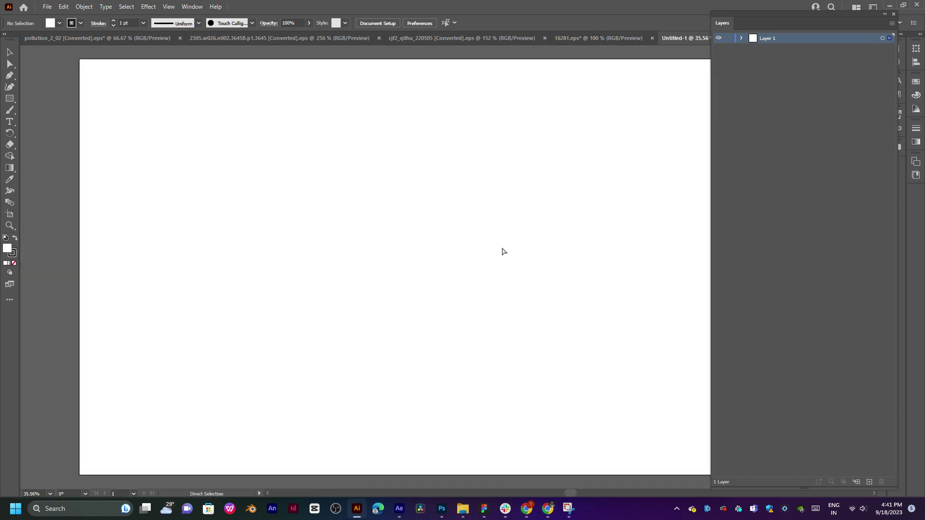
pyautogui.press('t')
pyautogui.click(443, 268)
pyautogui.press('Escape')
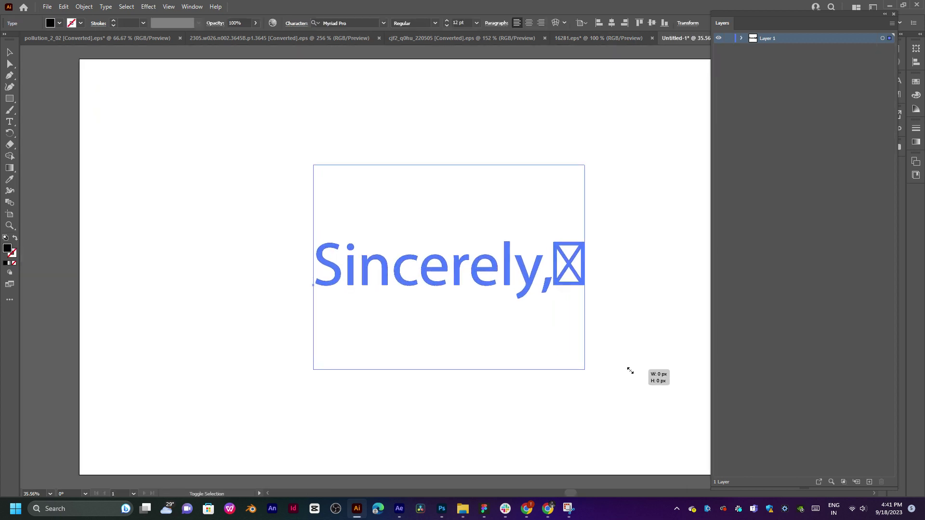
pyautogui.press('Delete')
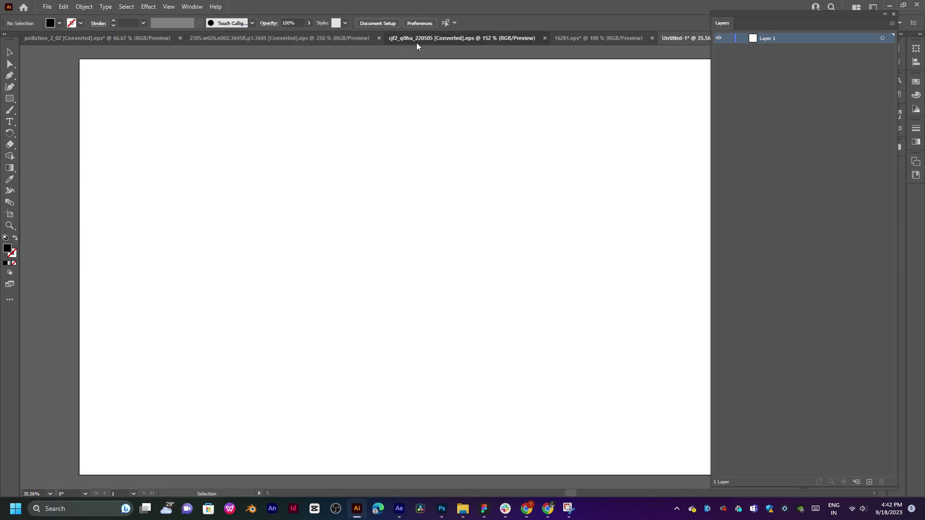
# Step: Copy the lamp-post and railing group from the city night scene document
pyautogui.click(416, 41)
pyautogui.click(602, 38)
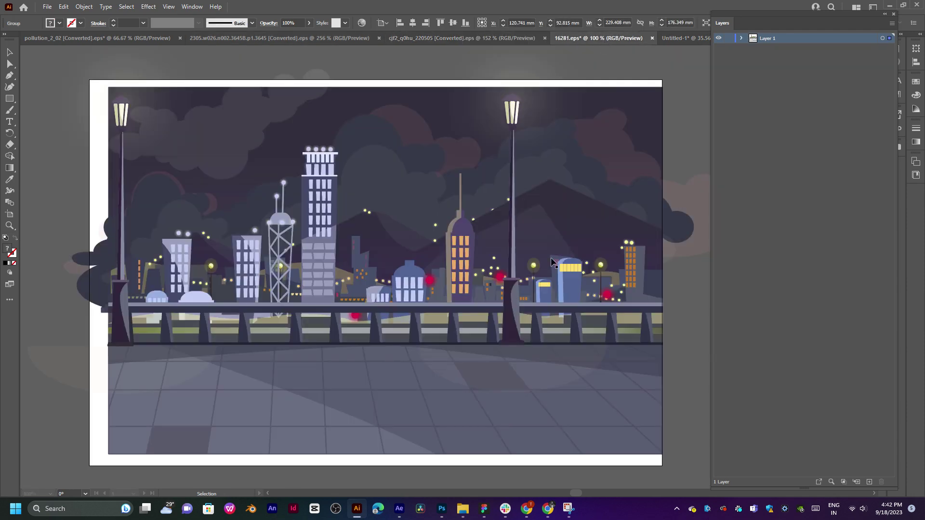
pyautogui.click(509, 318)
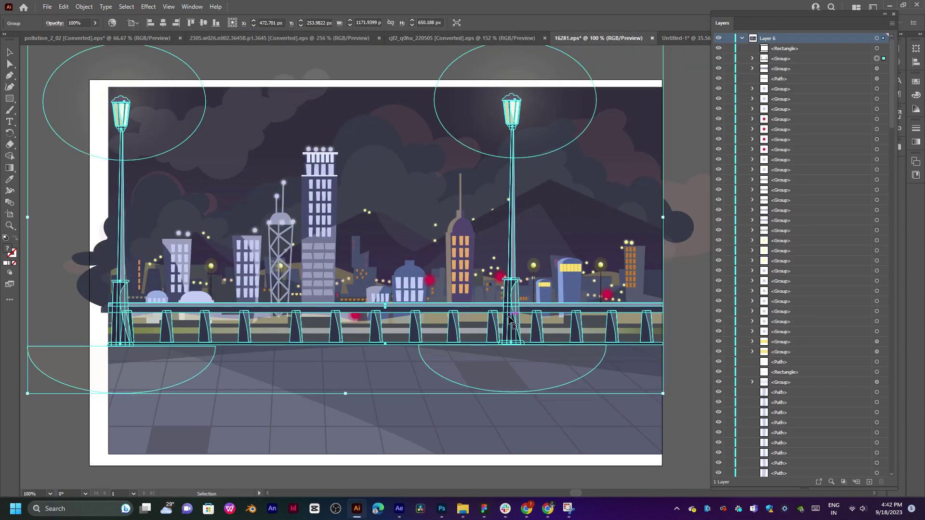
pyautogui.press('a')
pyautogui.hotkey('ctrl', 'c')
# Step: Paste the lamp-post railing into Untitled-1 and enlarge it from its centre
pyautogui.click(684, 38)
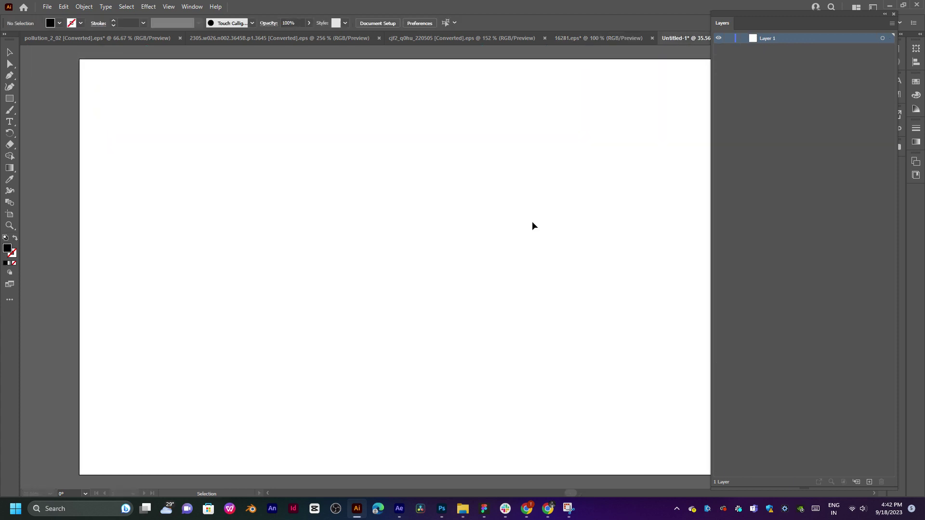
pyautogui.press('v')
pyautogui.hotkey('ctrl', 'v')
pyautogui.moveTo(563, 275); pyautogui.dragTo(701, 275)
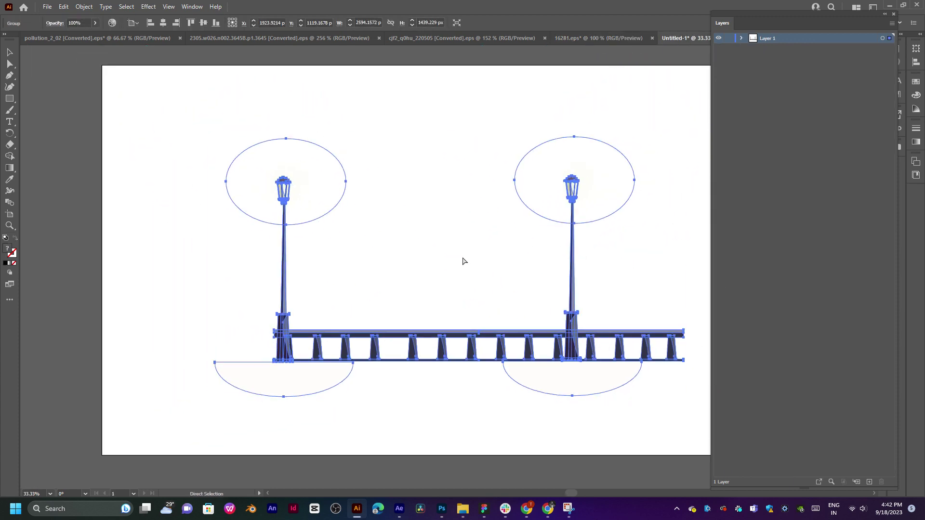
pyautogui.hotkey('ctrl', '-')
pyautogui.moveTo(620, 250); pyautogui.dragTo(651, 251)
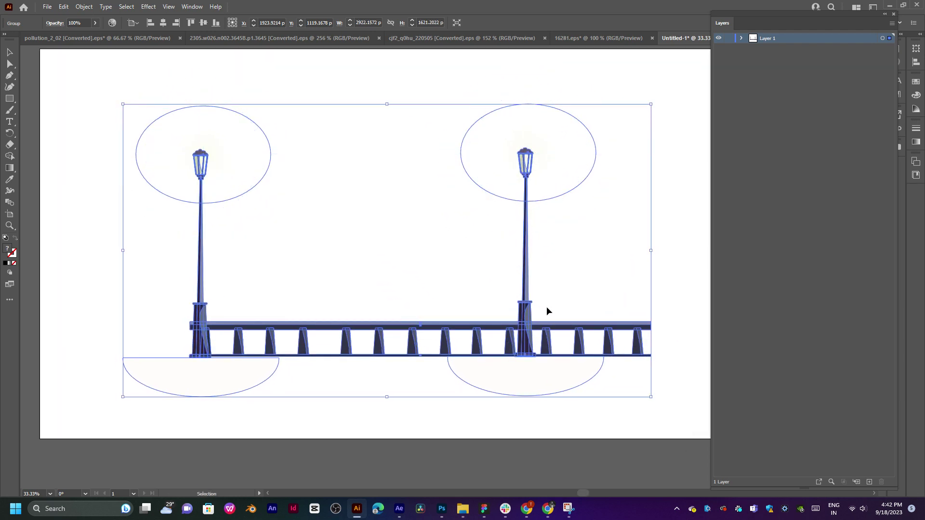
pyautogui.hotkey('ctrl', '-')
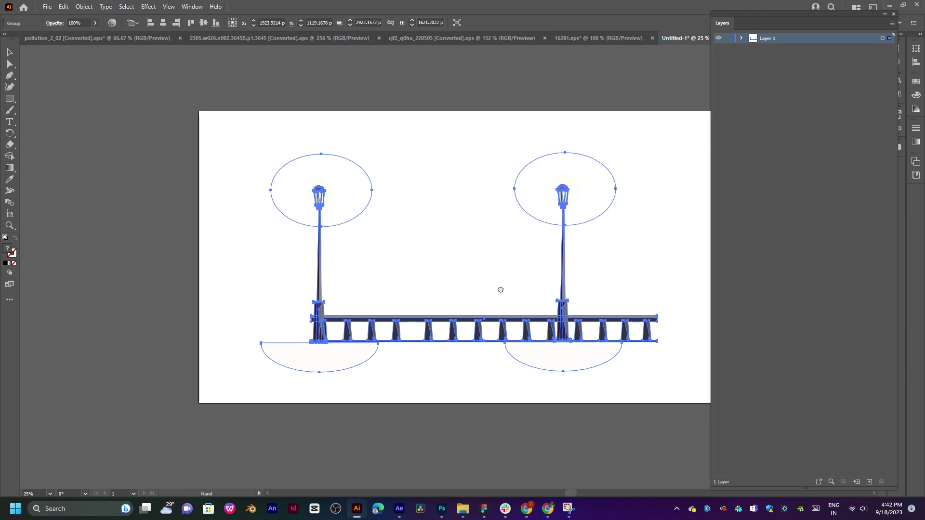
# Step: Alt-drag a duplicate of the railing group to the left of the original
pyautogui.moveTo(502, 289); pyautogui.dragTo(494, 276)
pyautogui.click(552, 409)
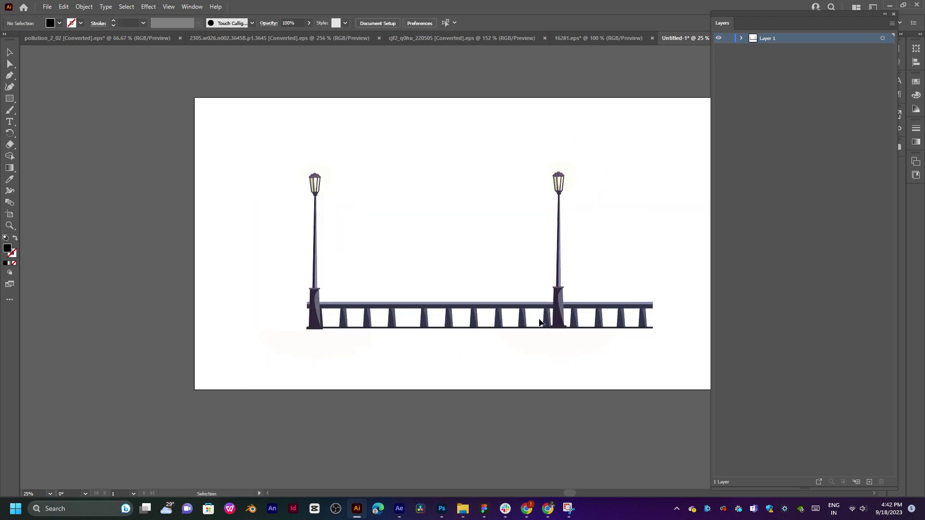
pyautogui.click(555, 308)
pyautogui.moveTo(555, 309); pyautogui.dragTo(218, 305)
# Step: Zoom in on the joint and nudge the left copy about 20 px right to meet the lamp-post base
pyautogui.scroll(-1, 240, 306)
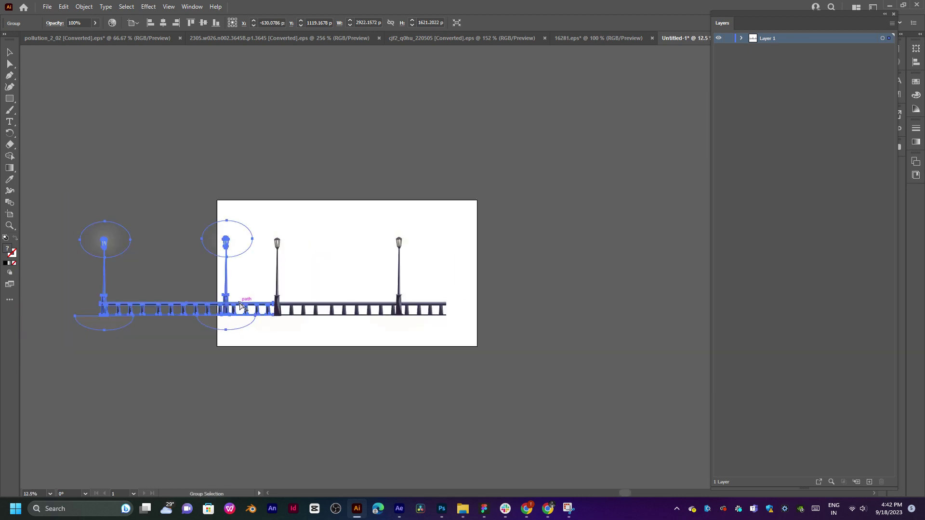
pyautogui.scroll(1, 240, 306)
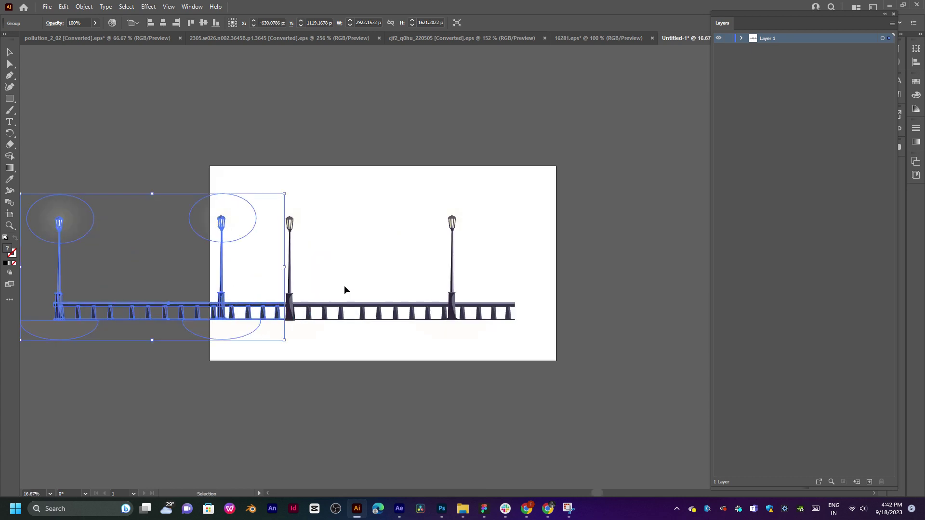
pyautogui.scroll(1, 304, 286)
pyautogui.scroll(2, 304, 286)
pyautogui.scroll(2, 260, 330)
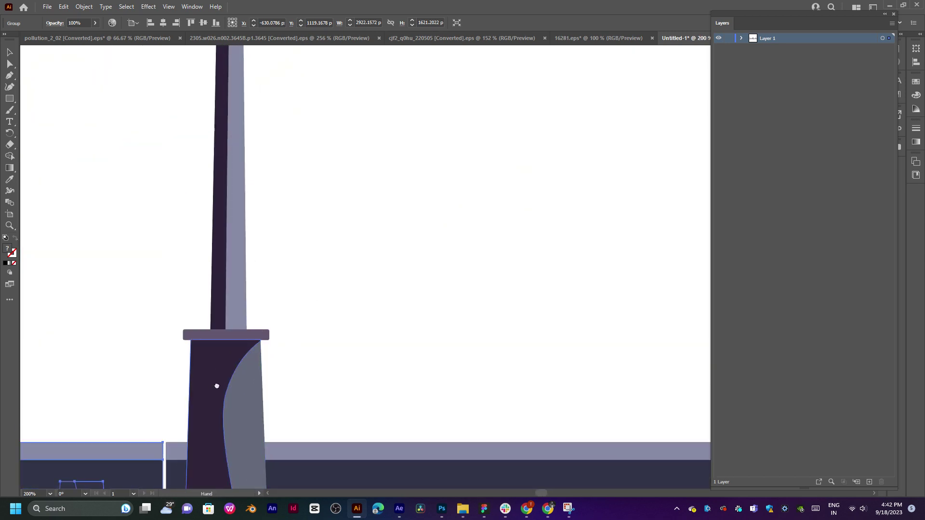
pyautogui.scroll(1, 215, 384)
pyautogui.moveTo(385, 239); pyautogui.dragTo(443, 159)
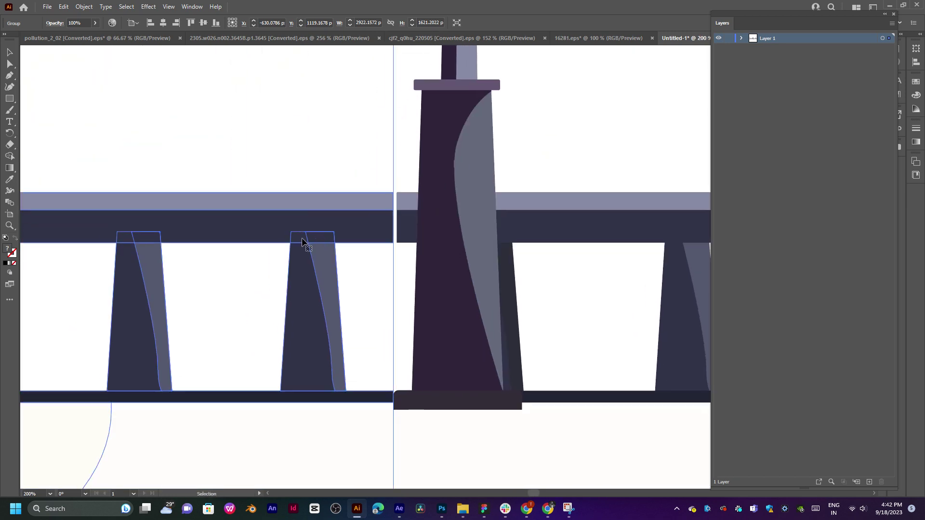
pyautogui.moveTo(303, 236); pyautogui.dragTo(305, 236)
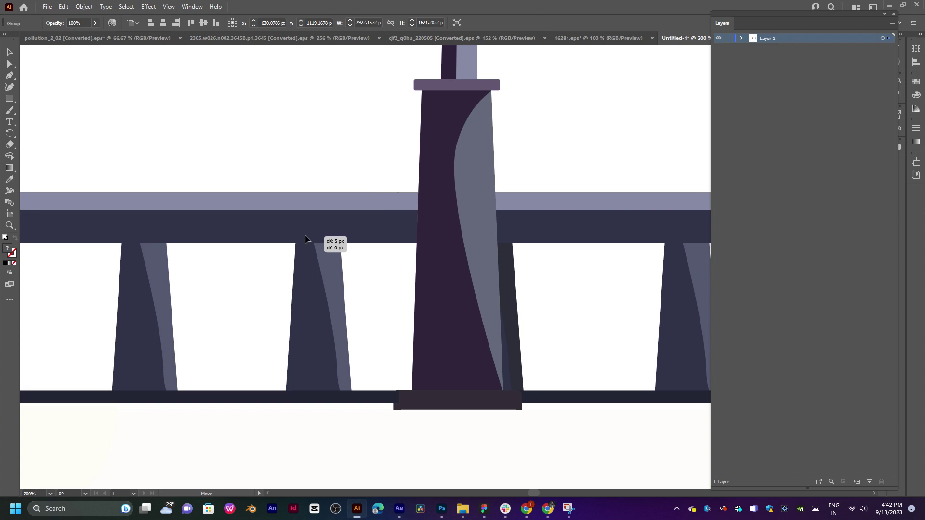
pyautogui.moveTo(305, 239); pyautogui.dragTo(321, 240)
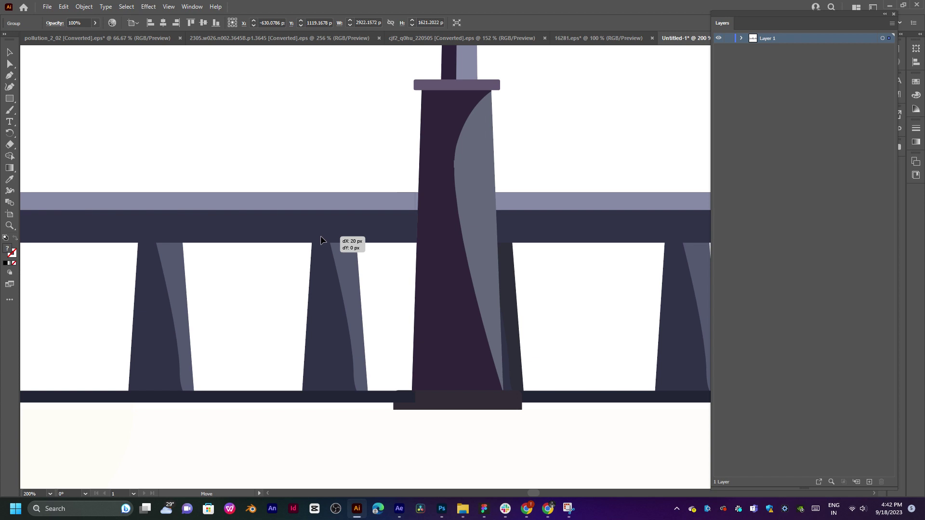
# Step: Expand Layer 1 in the Layers panel, deselect the copy and zoom out
pyautogui.click(741, 38)
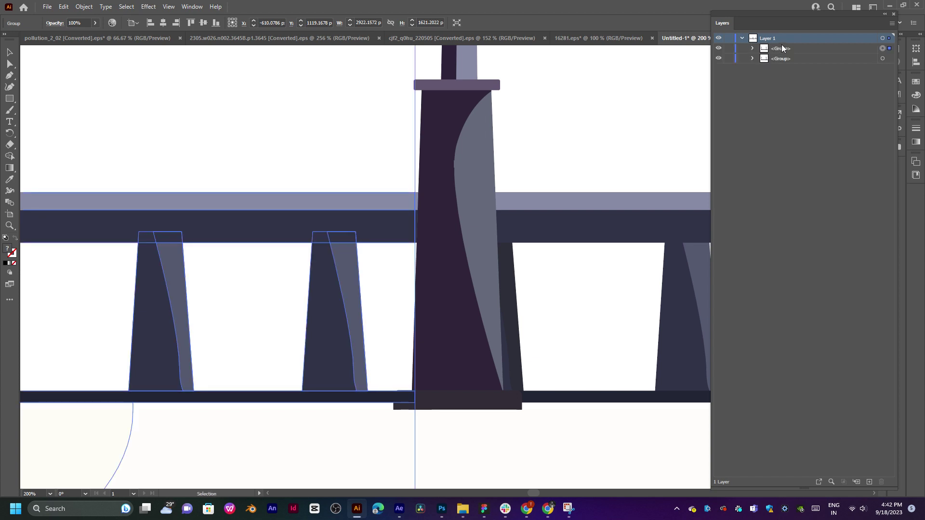
pyautogui.moveTo(781, 48); pyautogui.dragTo(796, 62)
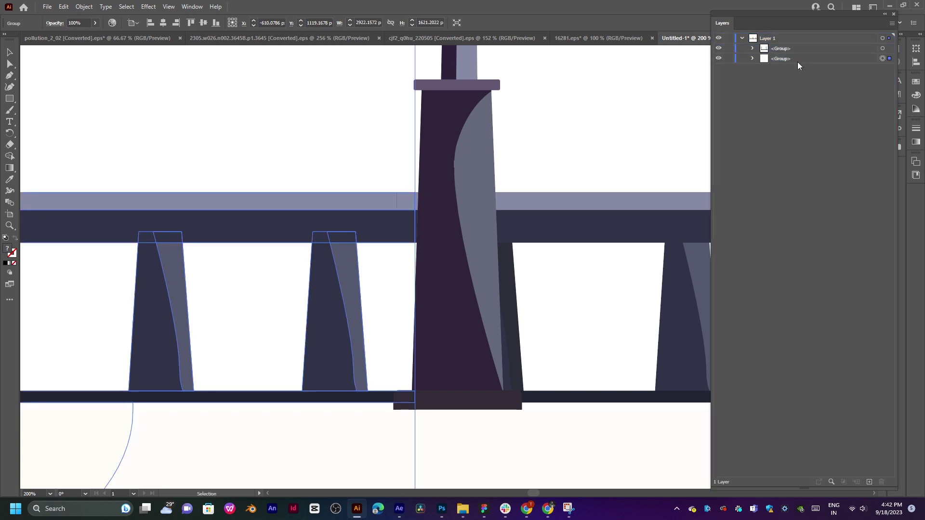
pyautogui.click(577, 148)
pyautogui.scroll(-2, 594, 154)
# Step: Zoom out and inspect the left and right lamp-post railing groups by selecting each
pyautogui.scroll(-3, 593, 147)
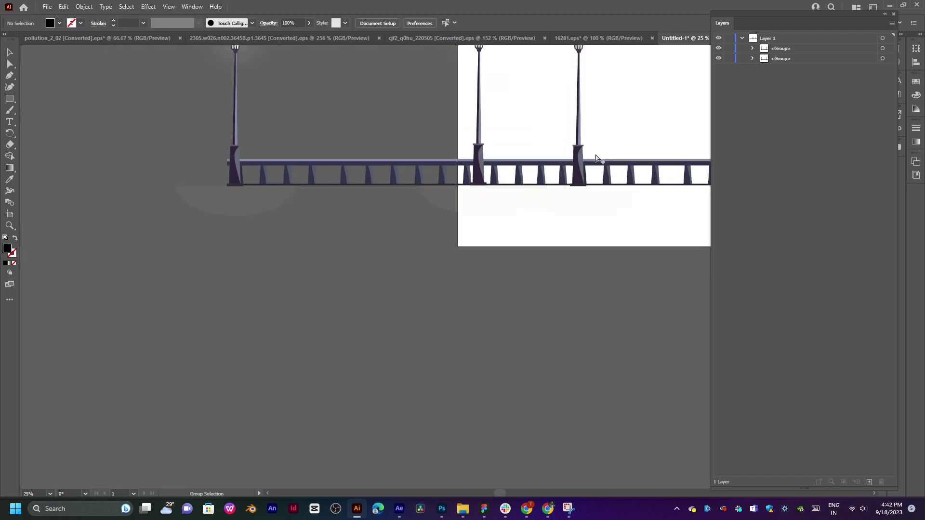
pyautogui.scroll(-2, 593, 147)
pyautogui.scroll(-1, 491, 202)
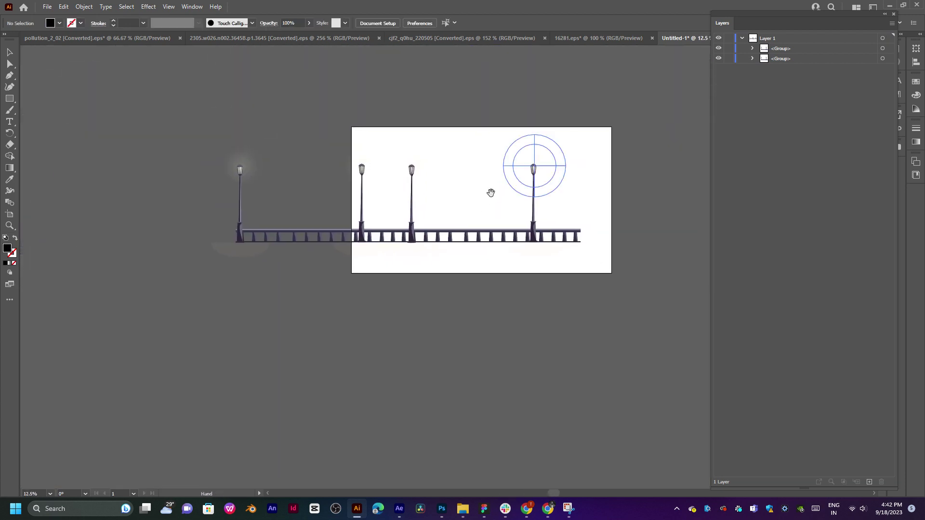
pyautogui.moveTo(383, 271); pyautogui.dragTo(186, 310)
pyautogui.click(299, 289)
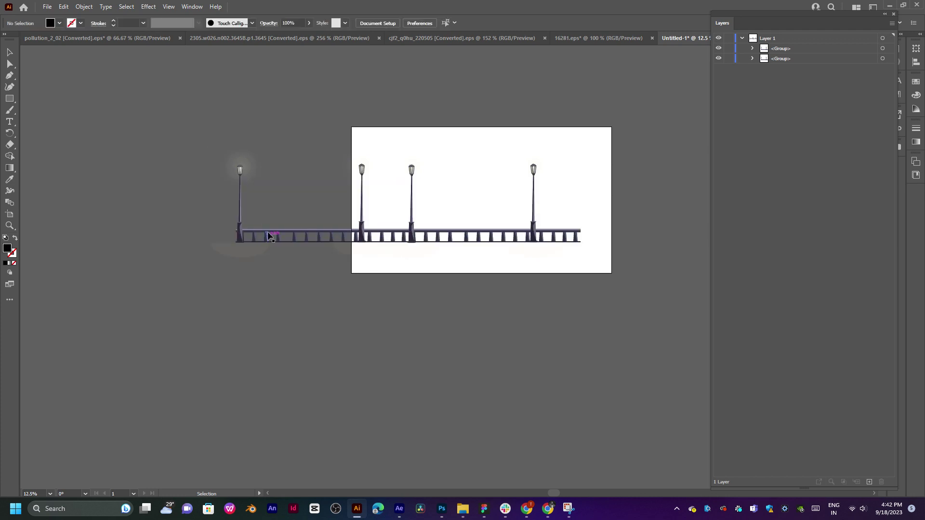
pyautogui.click(236, 173)
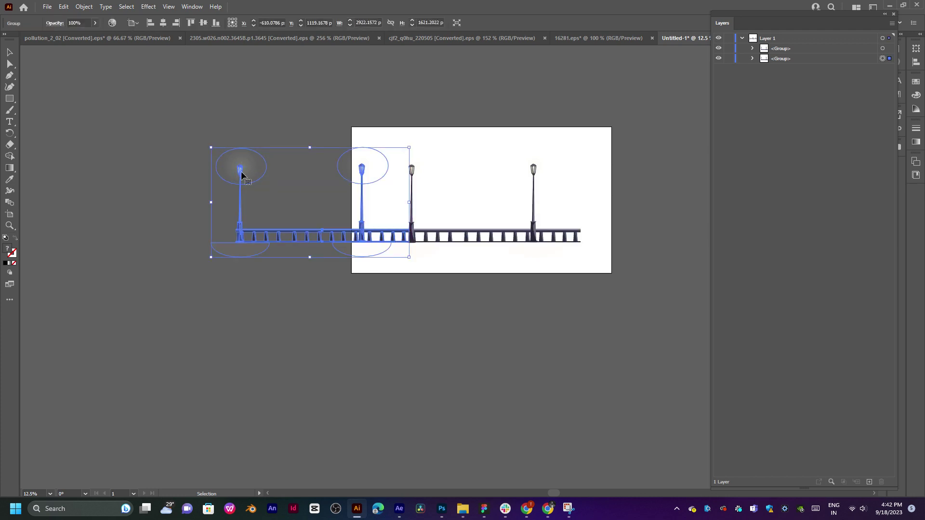
pyautogui.scroll(2, 242, 174)
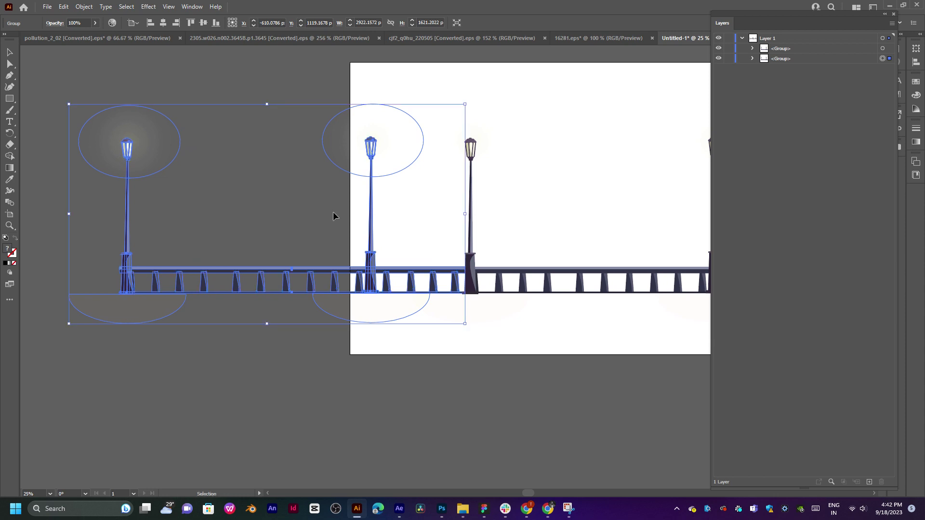
pyautogui.click(333, 215)
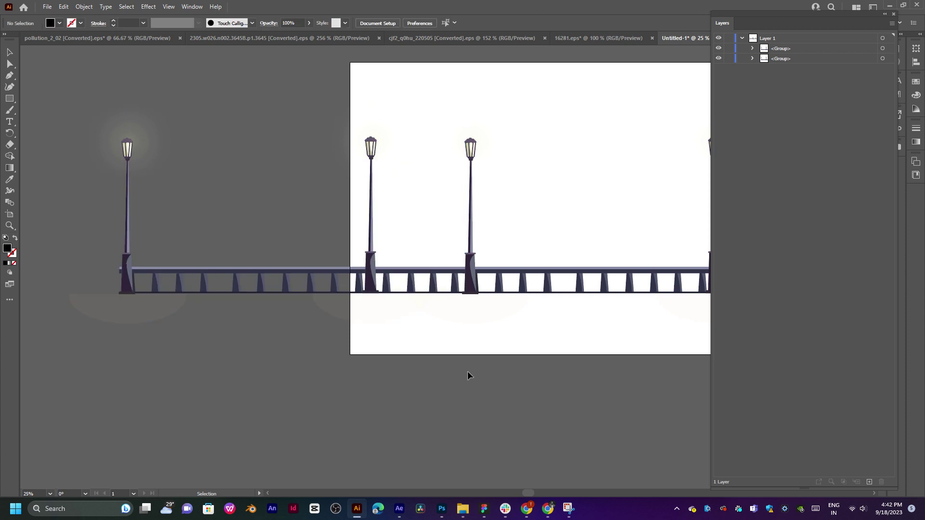
pyautogui.click(551, 295)
pyautogui.click(660, 391)
# Step: Pause the video in Chrome, then minimise Chrome and Illustrator to reveal File Explorer
pyautogui.click(547, 509)
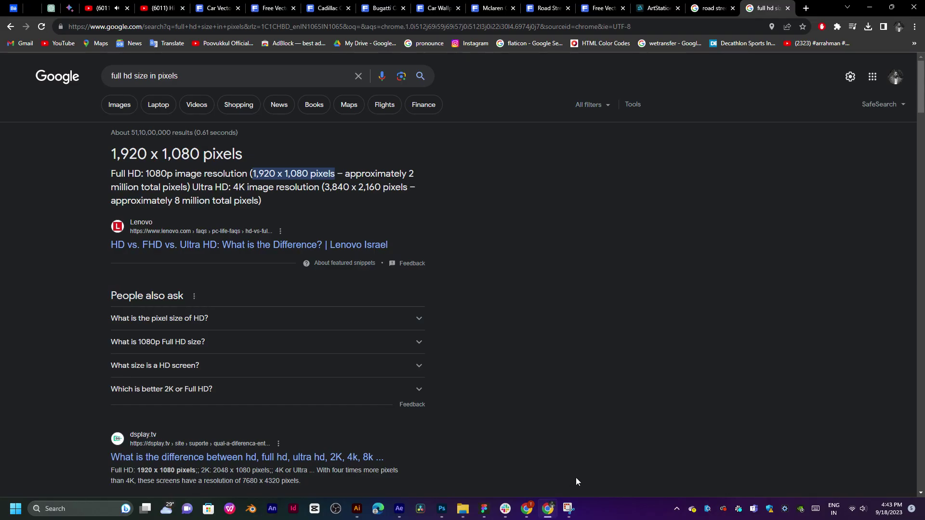
pyautogui.click(104, 8)
pyautogui.click(374, 265)
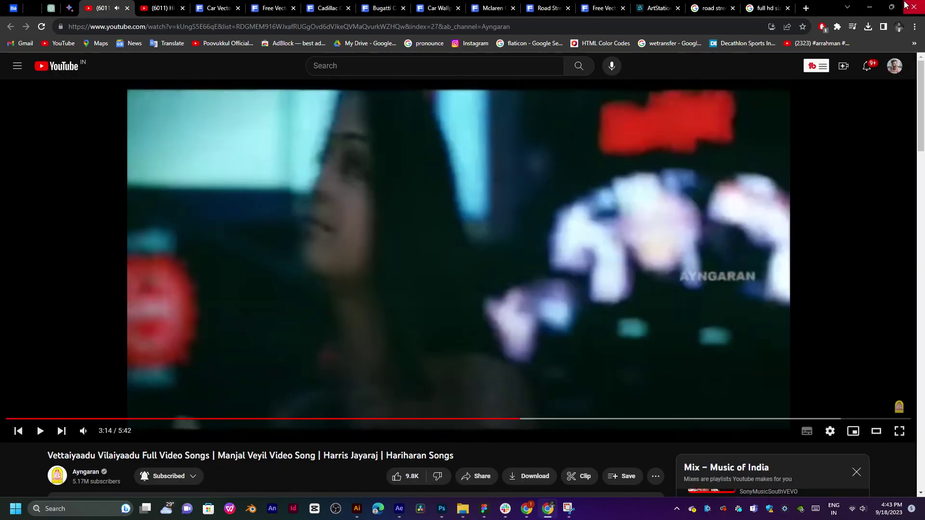
pyautogui.click(870, 8)
pyautogui.click(890, 5)
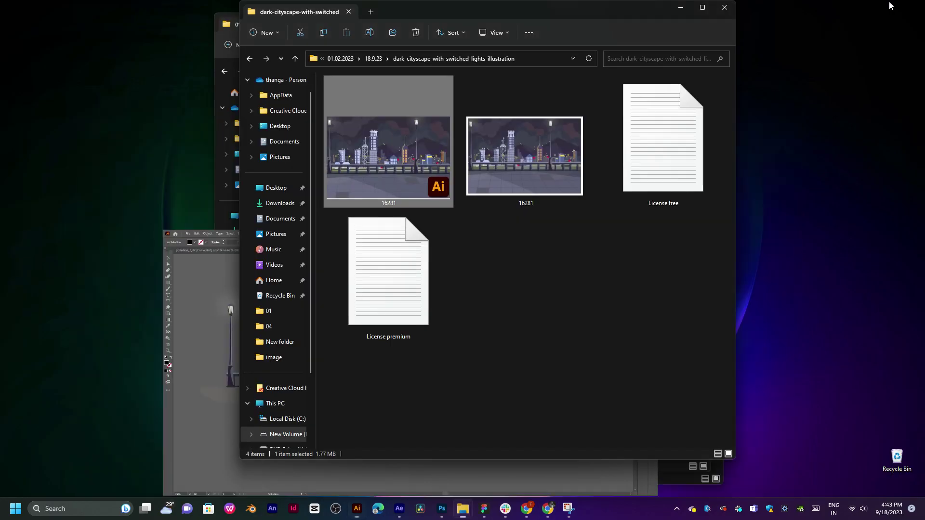